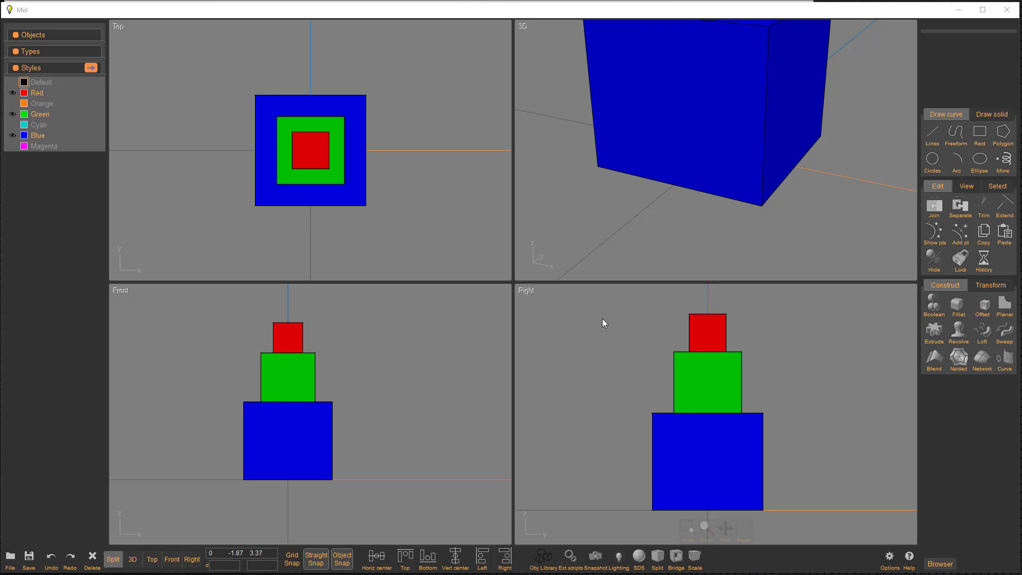
# Select all three cubes and export them as a Wavefront OBJ named 'tower' with default meshing
pyautogui.moveTo(599, 299); pyautogui.dragTo(803, 515)
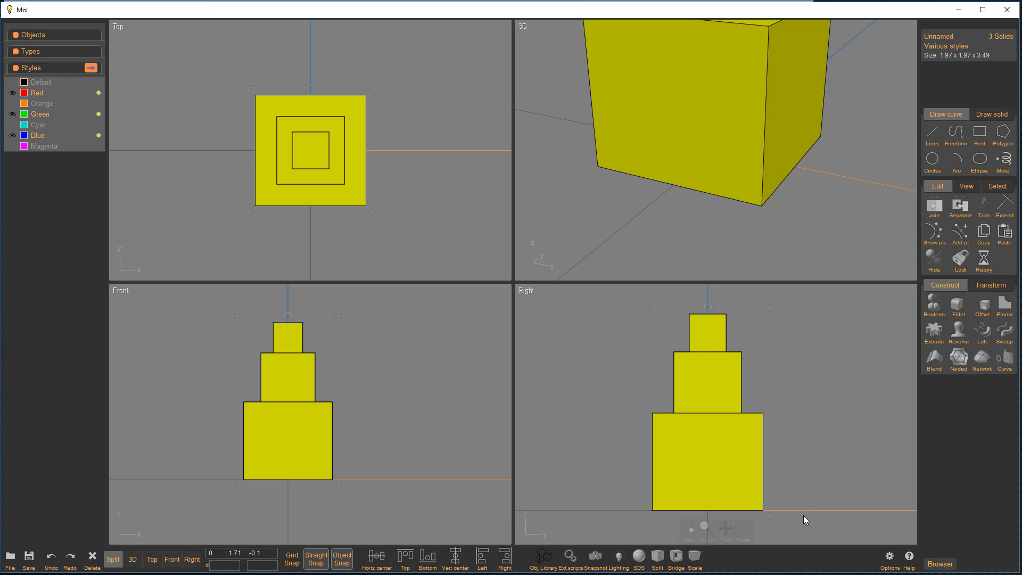
pyautogui.click(11, 557)
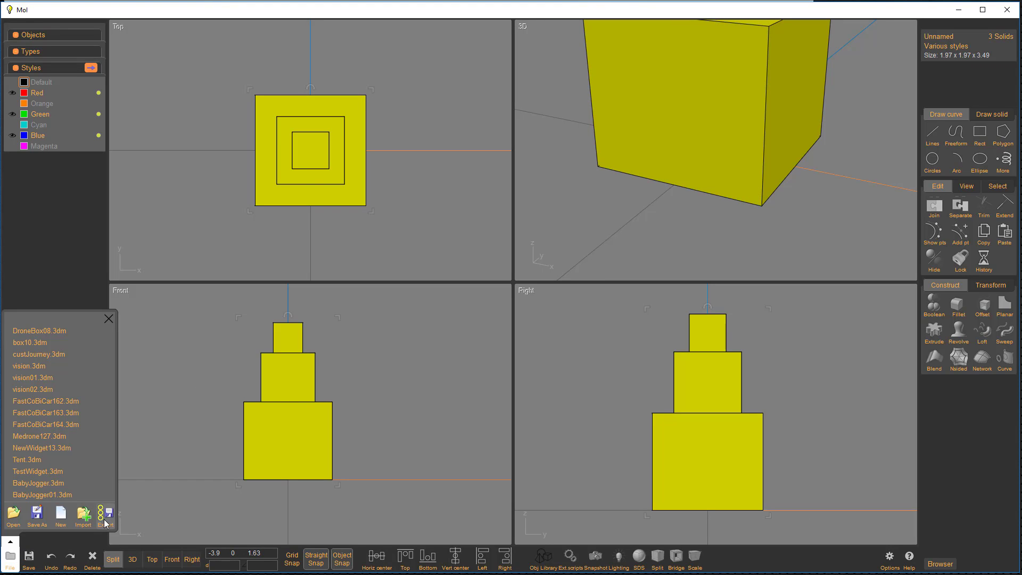
pyautogui.click(106, 515)
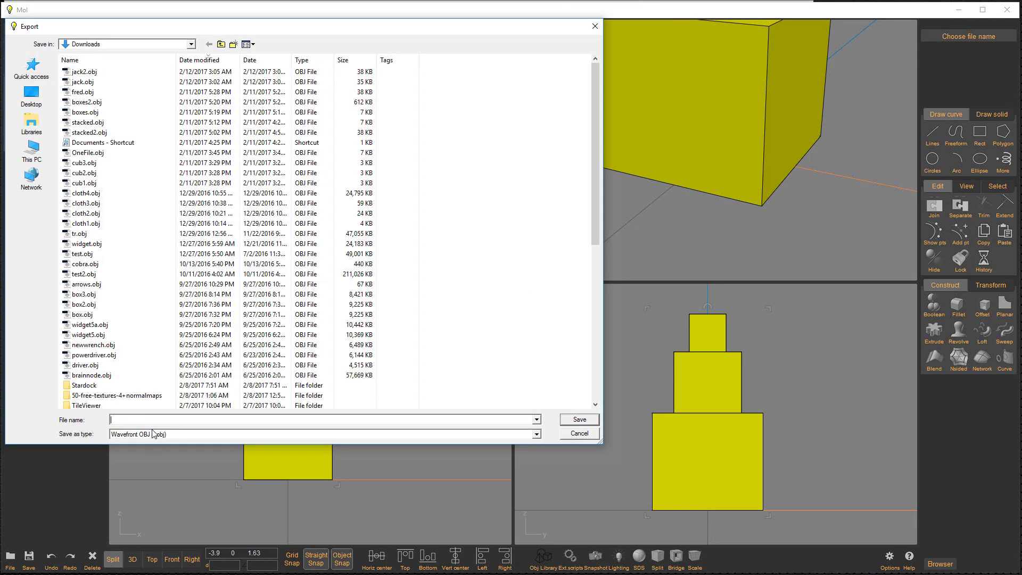
pyautogui.write('tower')
pyautogui.click(578, 420)
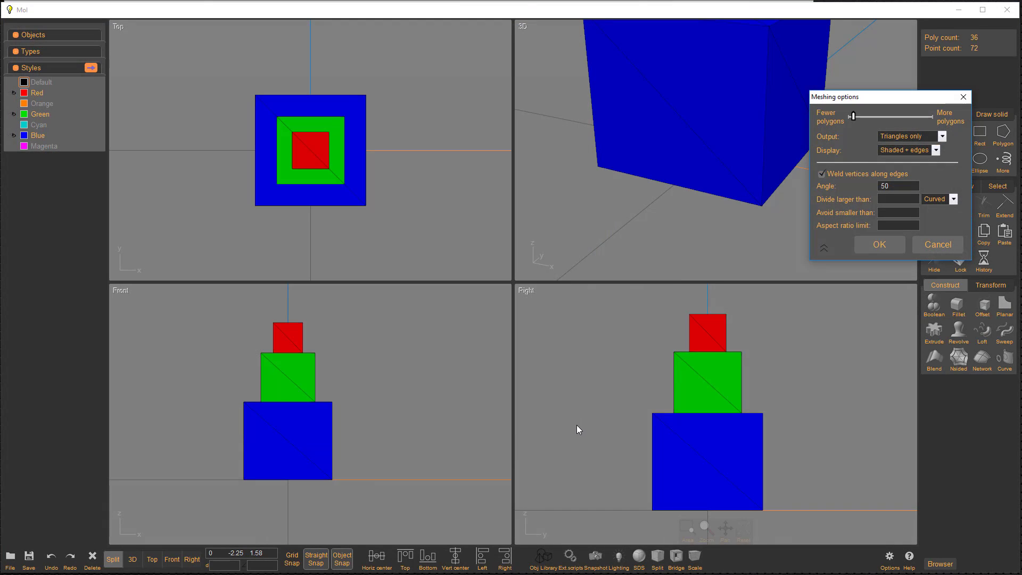
pyautogui.click(879, 245)
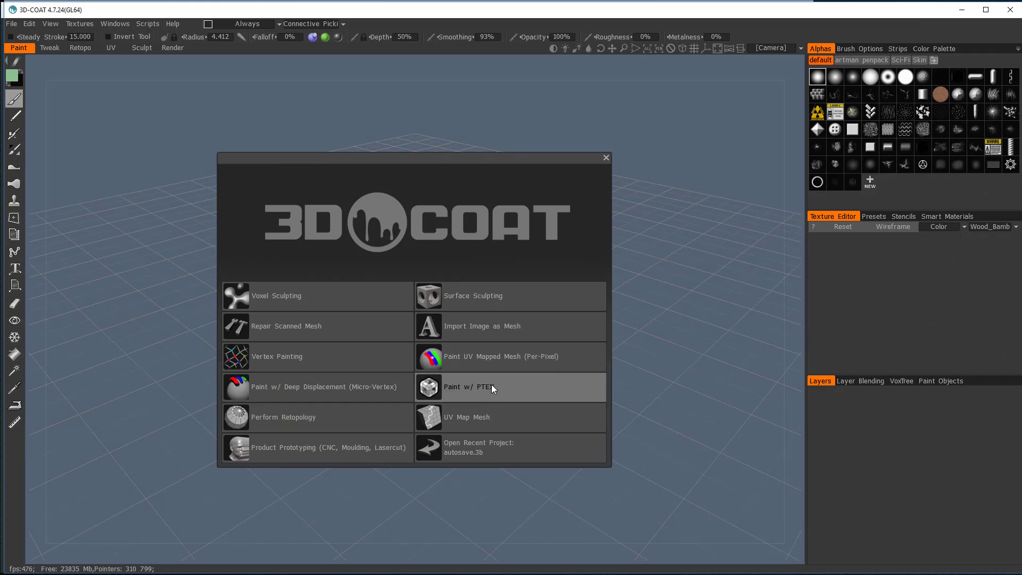
# Start a Paint UV Mapped Mesh (Per-Pixel) project from tower.obj, dismissing the UV-set warning
pyautogui.click(462, 356)
pyautogui.click(251, 291)
pyautogui.doubleClick(125, 94)
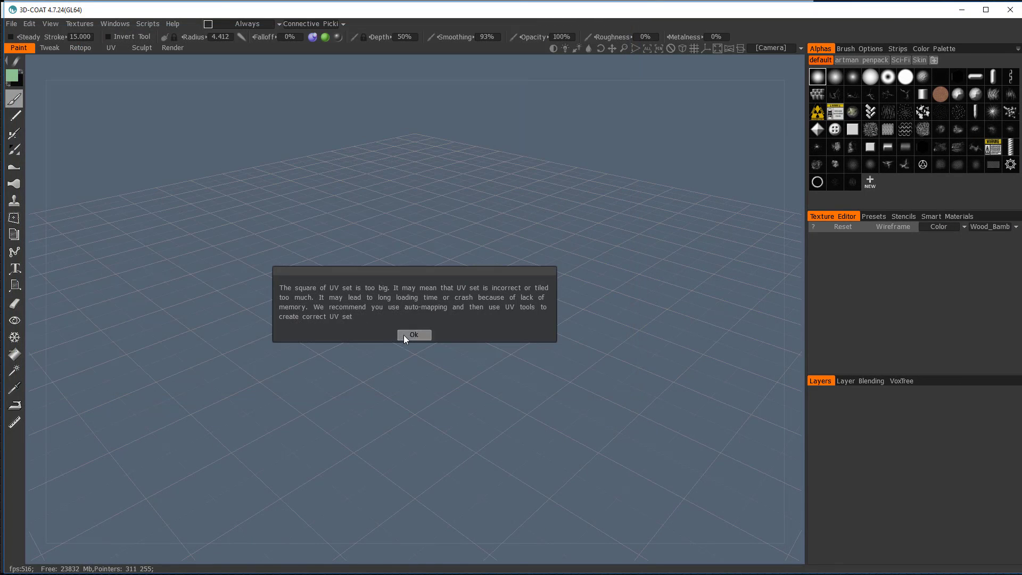
pyautogui.click(407, 333)
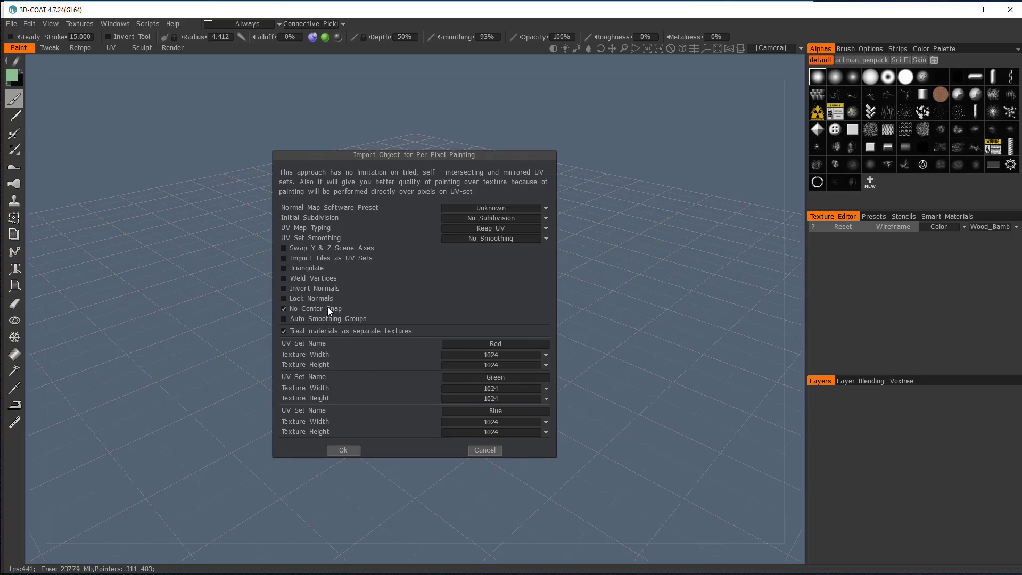
pyautogui.moveTo(328, 309)
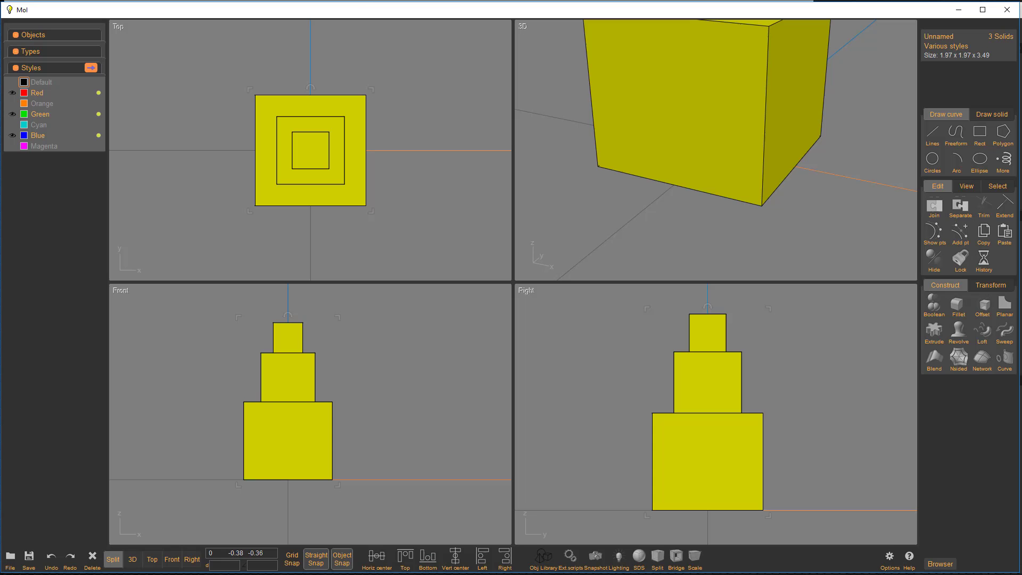
# Select the top and middle cubes in MoI to check their styles, then deselect
pyautogui.click(411, 385)
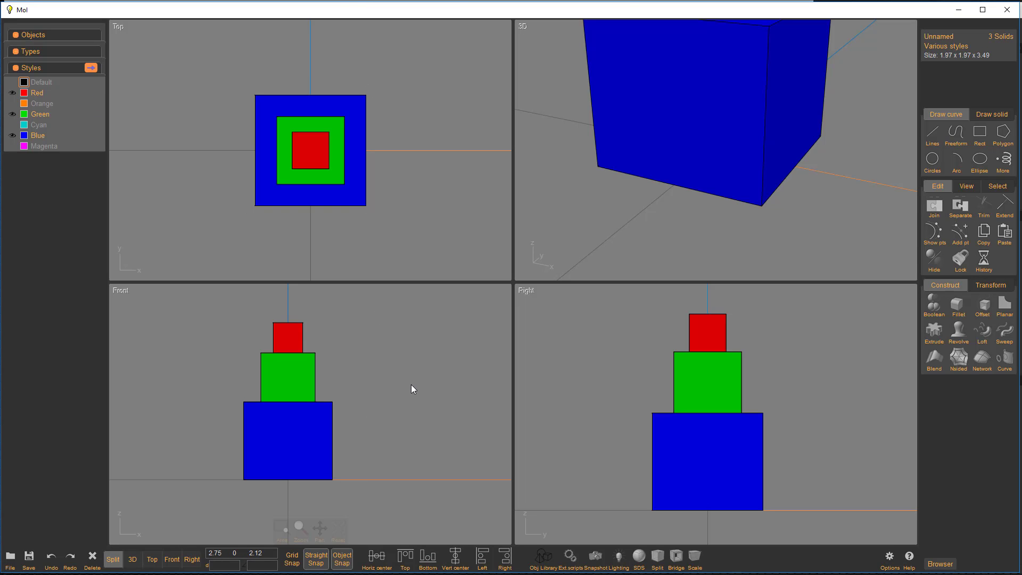
pyautogui.click(299, 338)
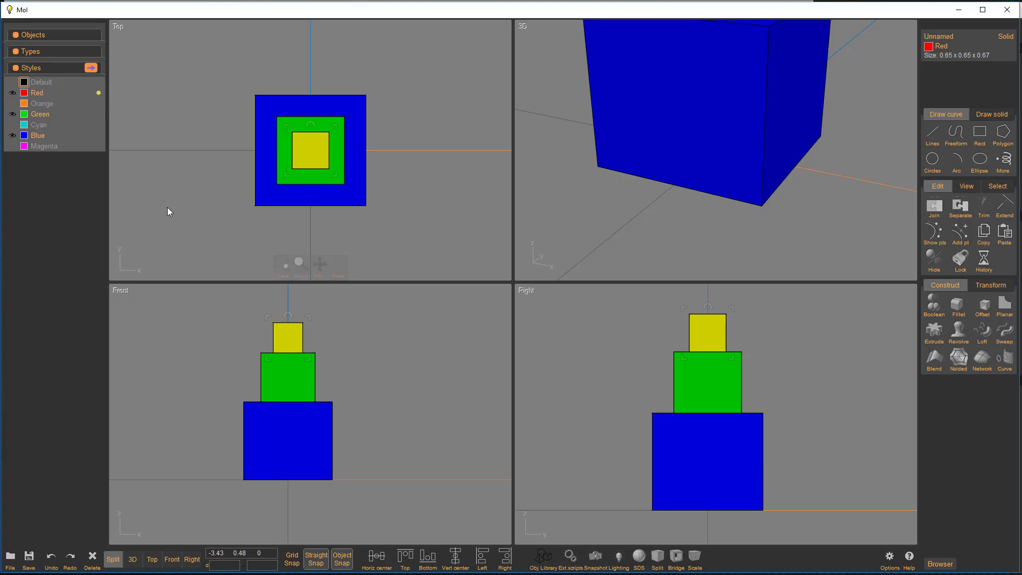
pyautogui.click(282, 379)
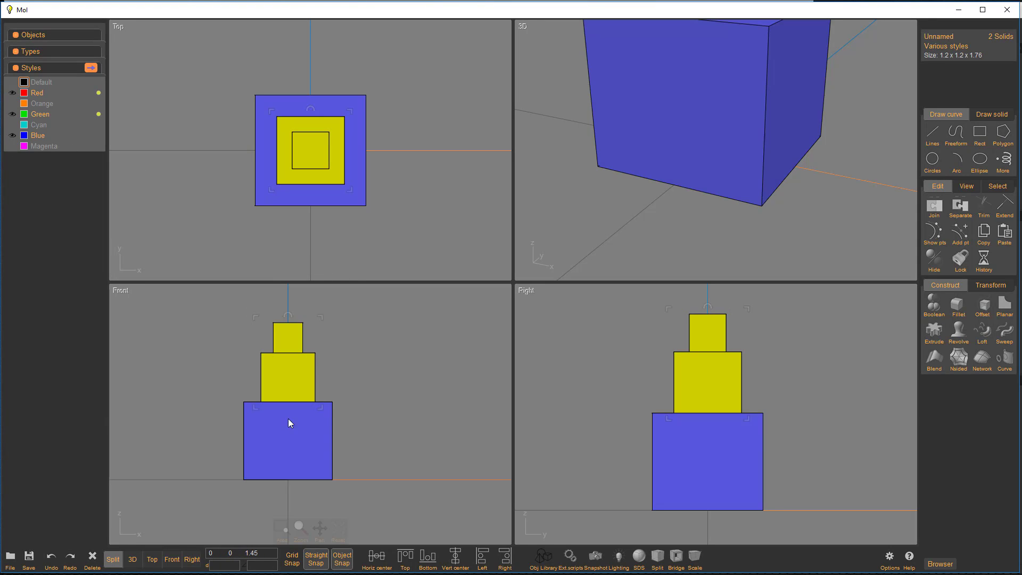
pyautogui.click(406, 391)
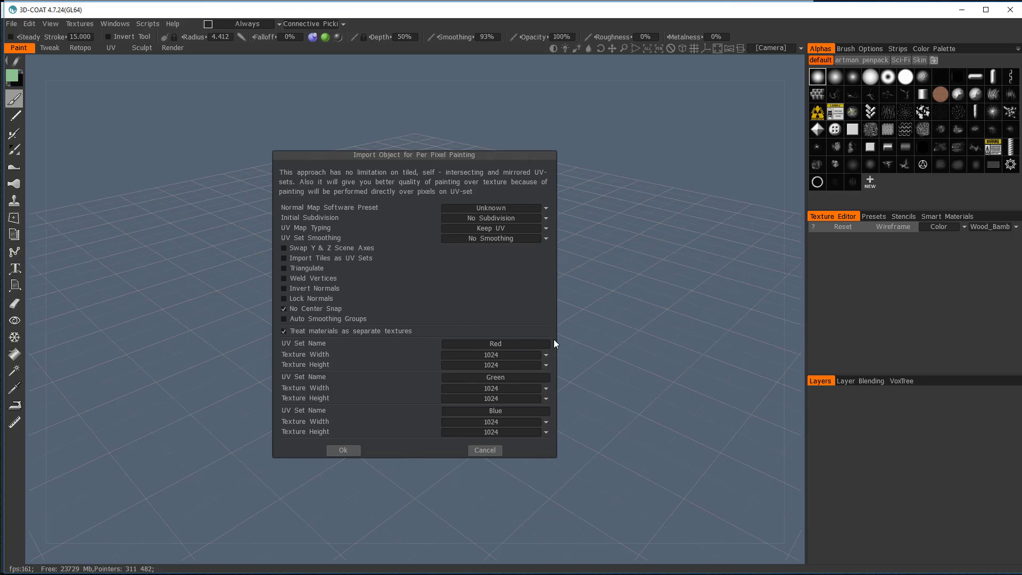
# Confirm the import settings, then frame and orbit the stacked cubes
pyautogui.click(343, 450)
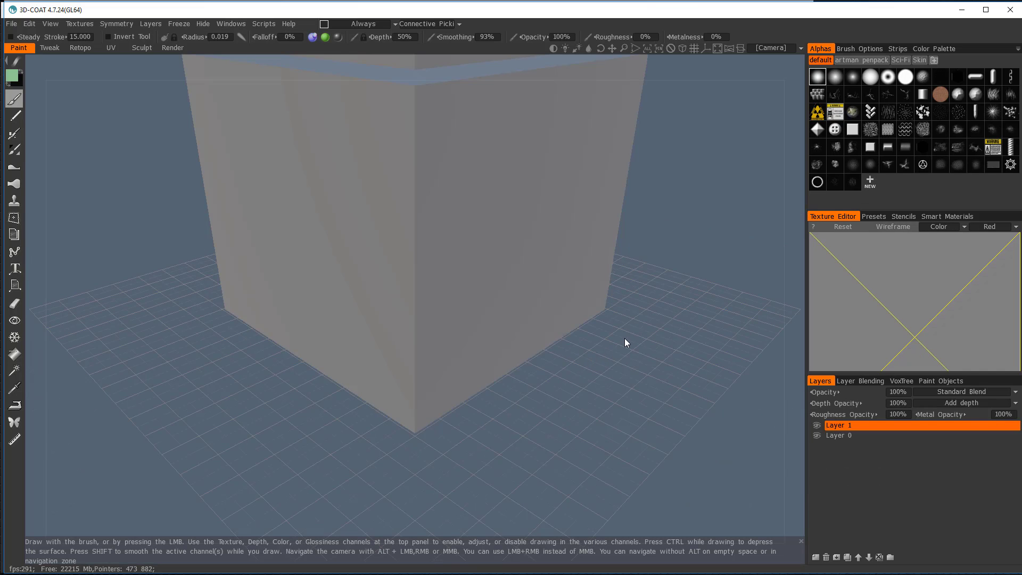
pyautogui.press('f')
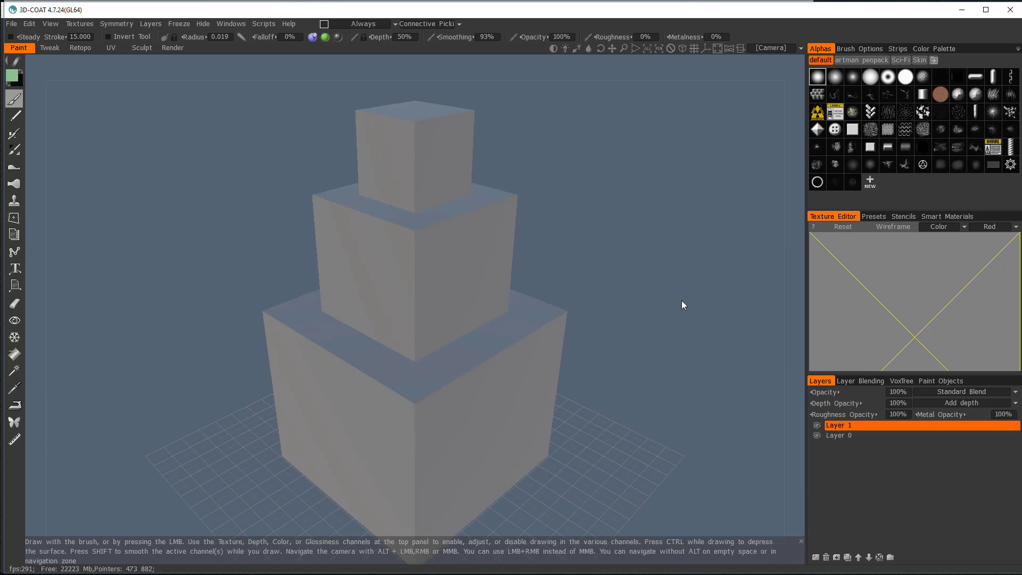
pyautogui.moveTo(681, 300)
pyautogui.mouseDown()
pyautogui.moveTo(673, 289)
pyautogui.moveTo(586, 276)
pyautogui.moveTo(699, 302)
pyautogui.moveTo(685, 292)
pyautogui.moveTo(685, 302)
pyautogui.mouseUp()
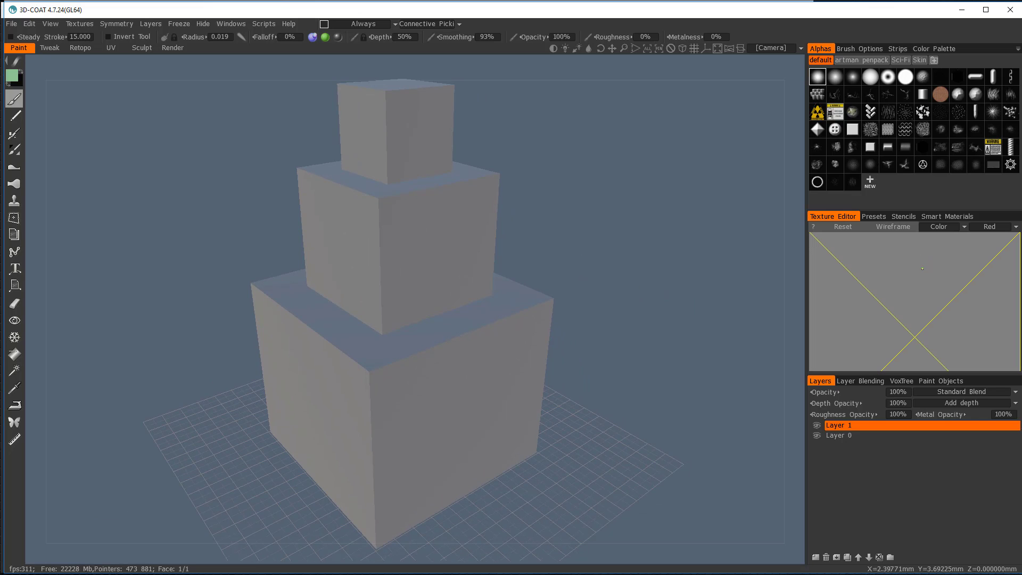
pyautogui.scroll(-4, 929, 292)
# Preview the Green, Blue, then Green UV layouts in the Texture Editor, ending on Red
pyautogui.click(1000, 226)
pyautogui.click(997, 251)
pyautogui.click(997, 227)
pyautogui.click(991, 262)
pyautogui.click(990, 227)
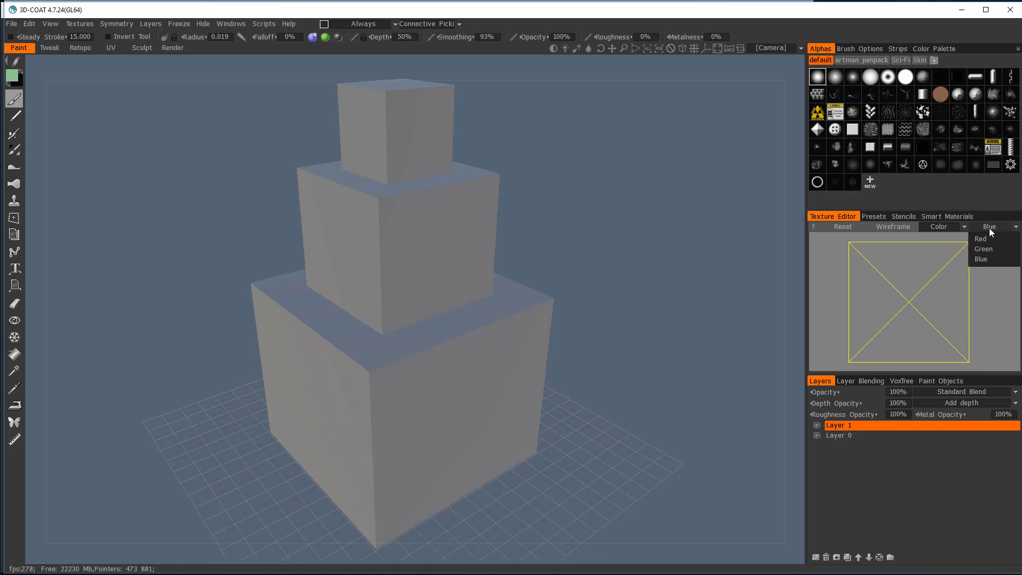
pyautogui.click(983, 253)
pyautogui.click(988, 226)
pyautogui.click(990, 238)
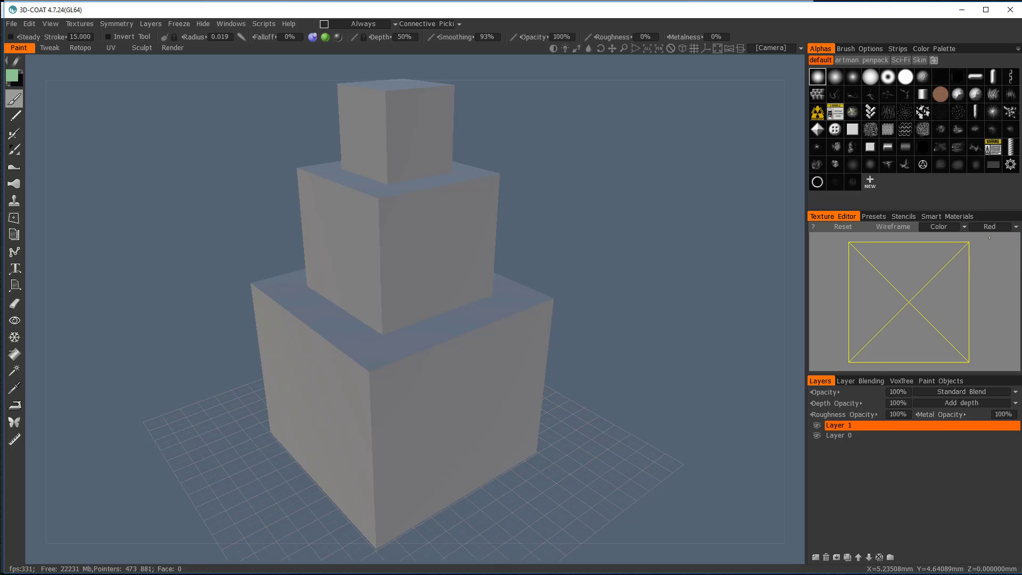
# In the UV room, clear the Red set's seams and AutoMap it, then select the Green set
pyautogui.click(111, 47)
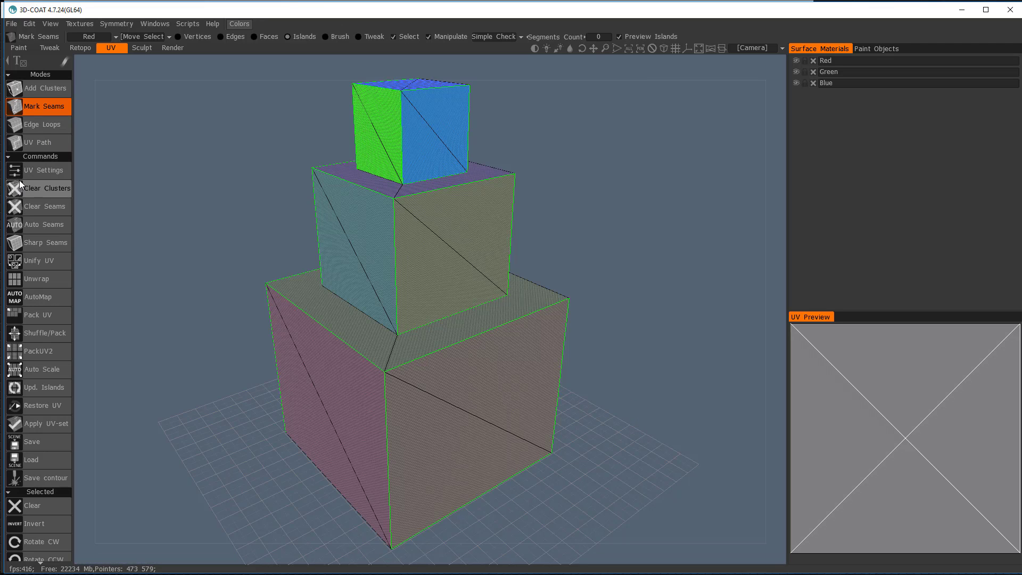
pyautogui.click(30, 208)
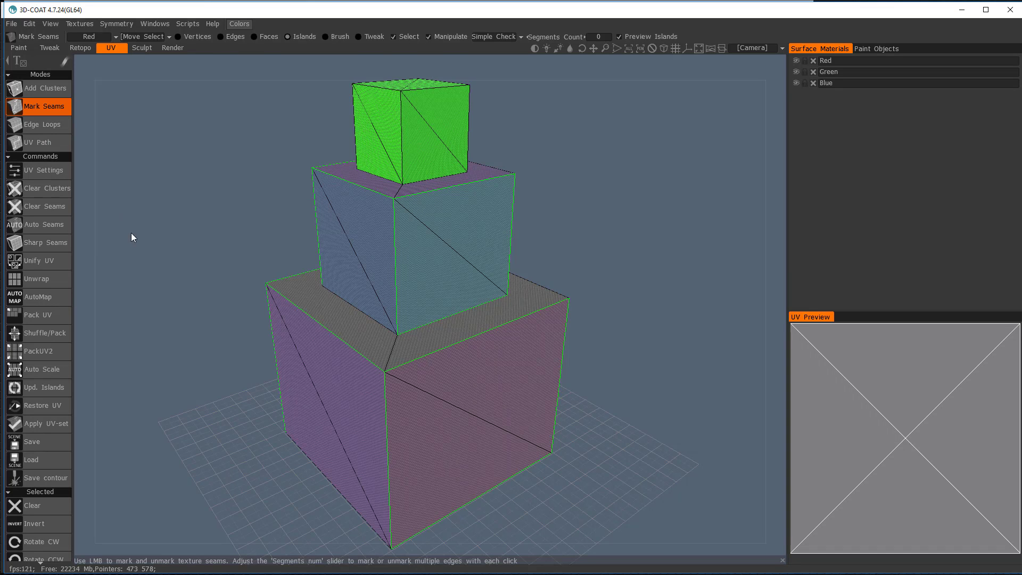
pyautogui.click(42, 295)
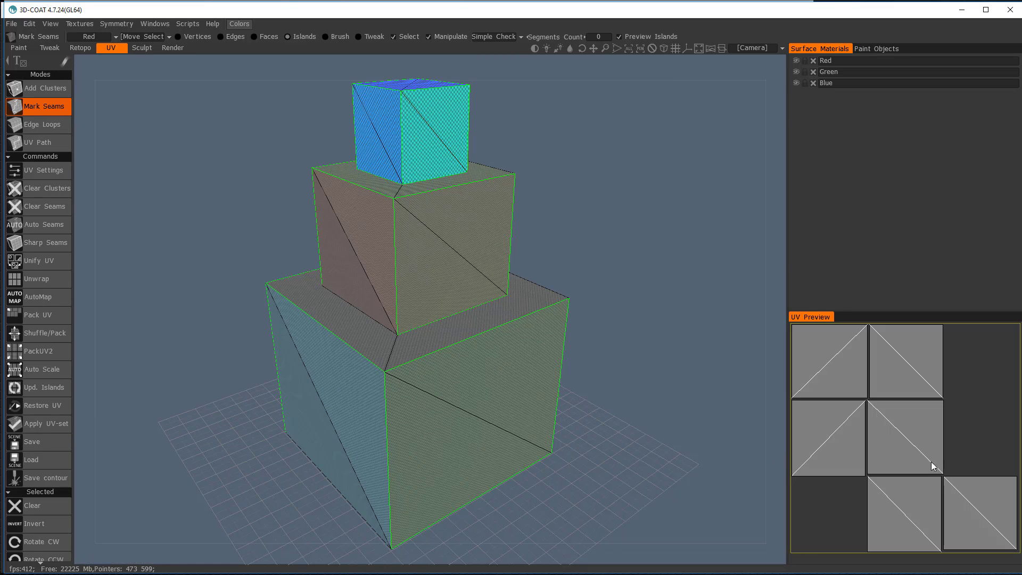
pyautogui.click(89, 37)
pyautogui.click(85, 59)
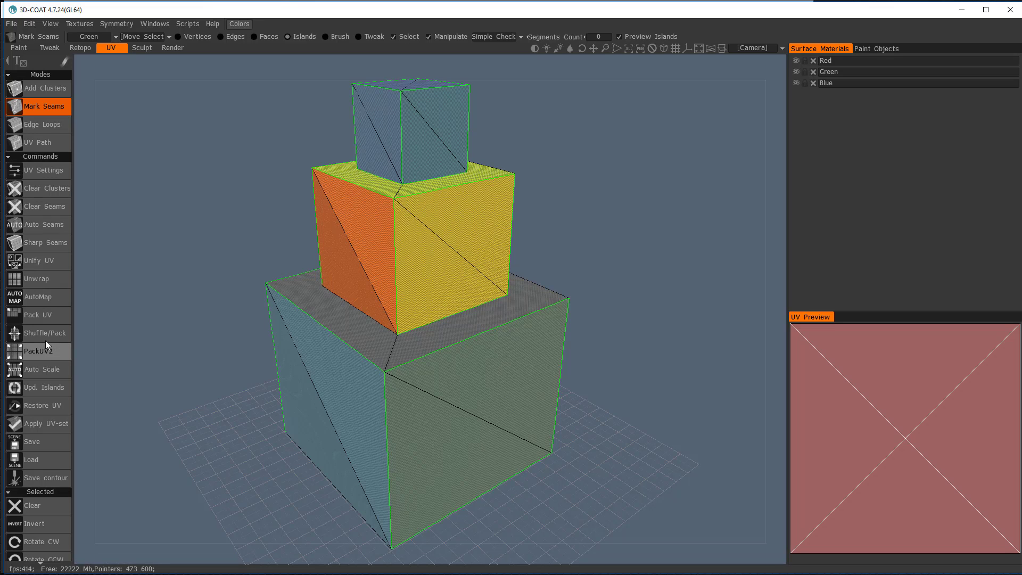
# AutoMap the Green UV set, Shuffle/Pack it twice, then Pack UV
pyautogui.click(53, 297)
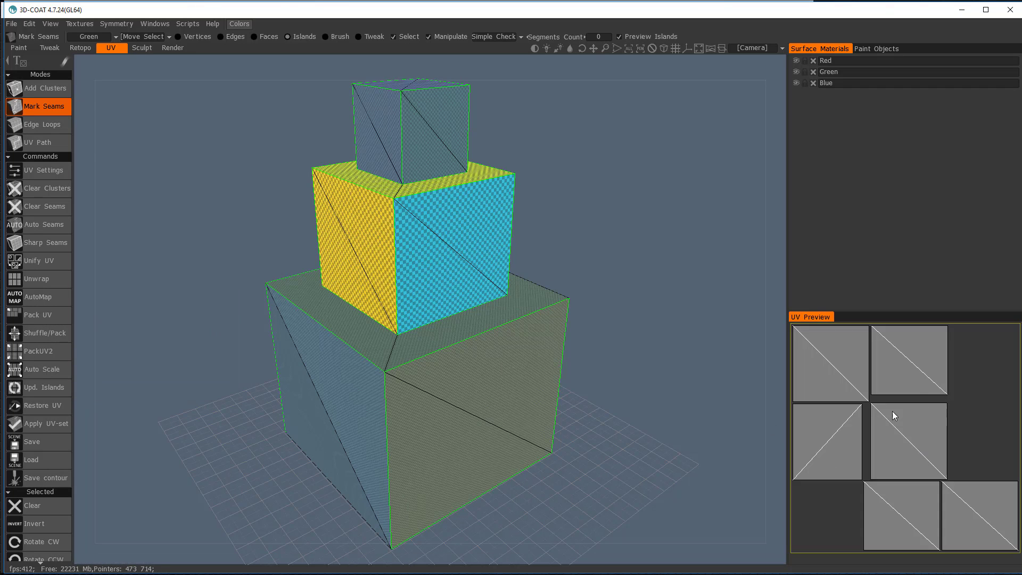
pyautogui.click(47, 337)
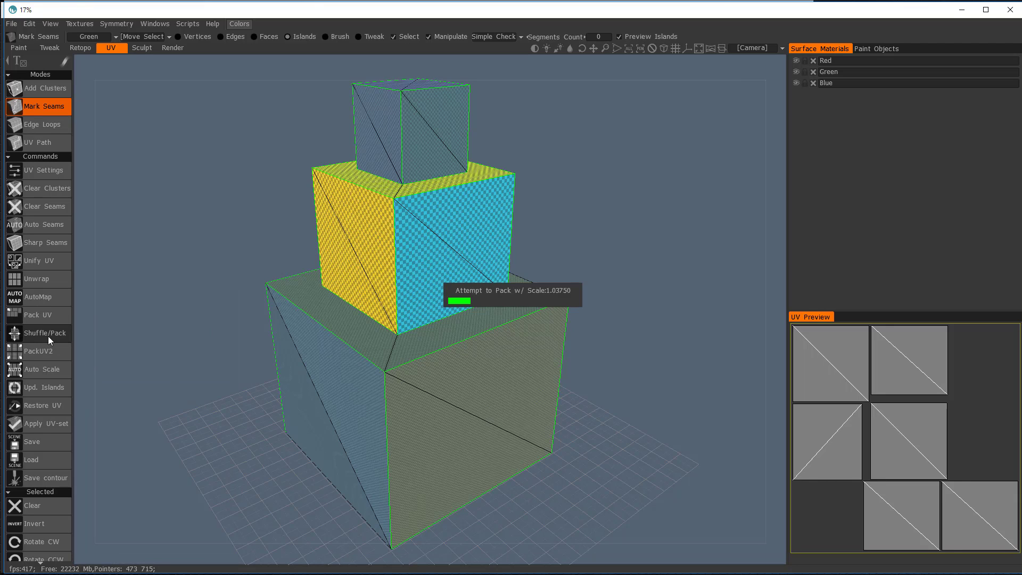
pyautogui.click(48, 336)
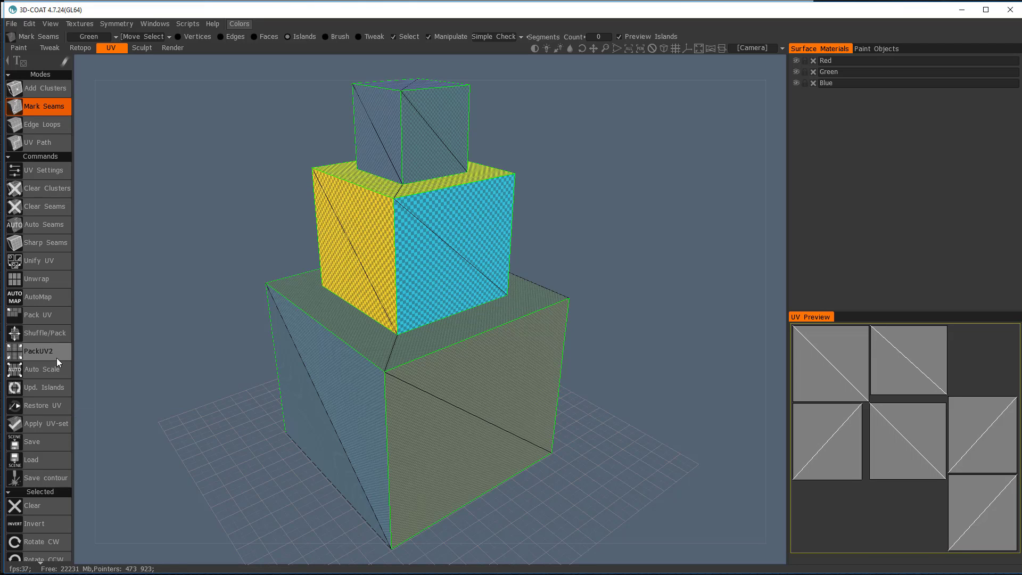
pyautogui.click(52, 316)
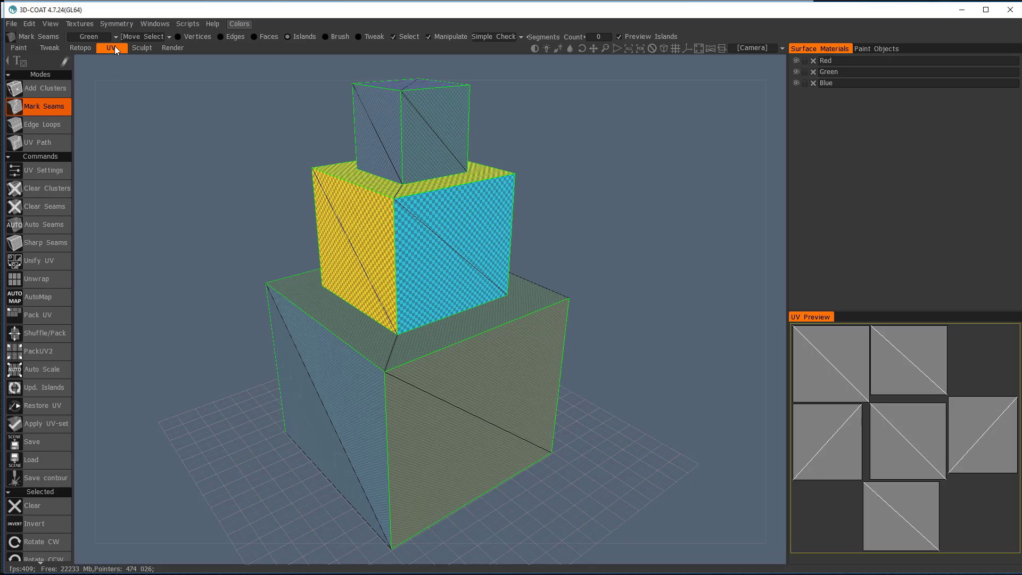
# Select the Blue UV set and AutoMap it into six islands
pyautogui.click(82, 36)
pyautogui.click(91, 75)
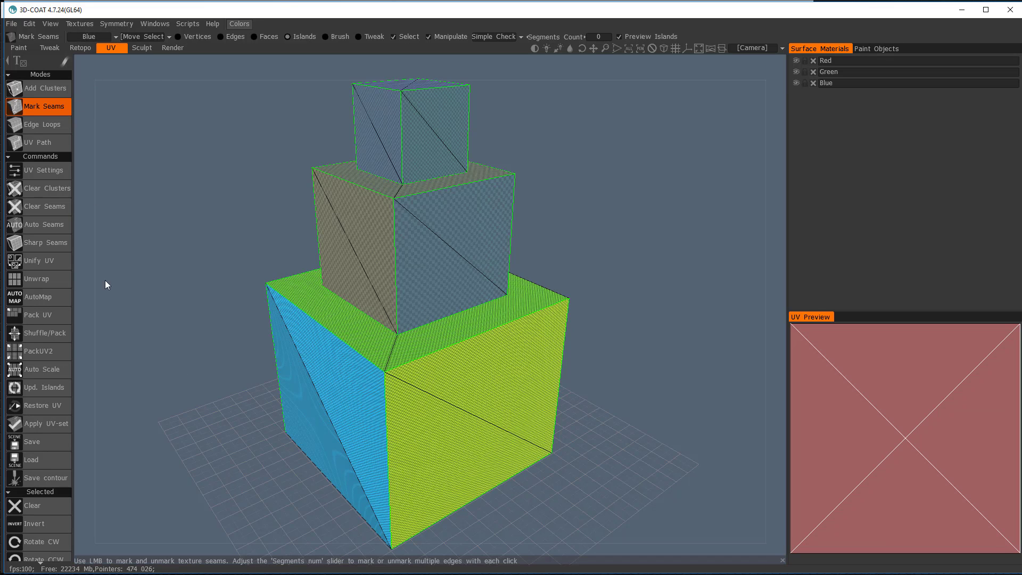
pyautogui.click(37, 296)
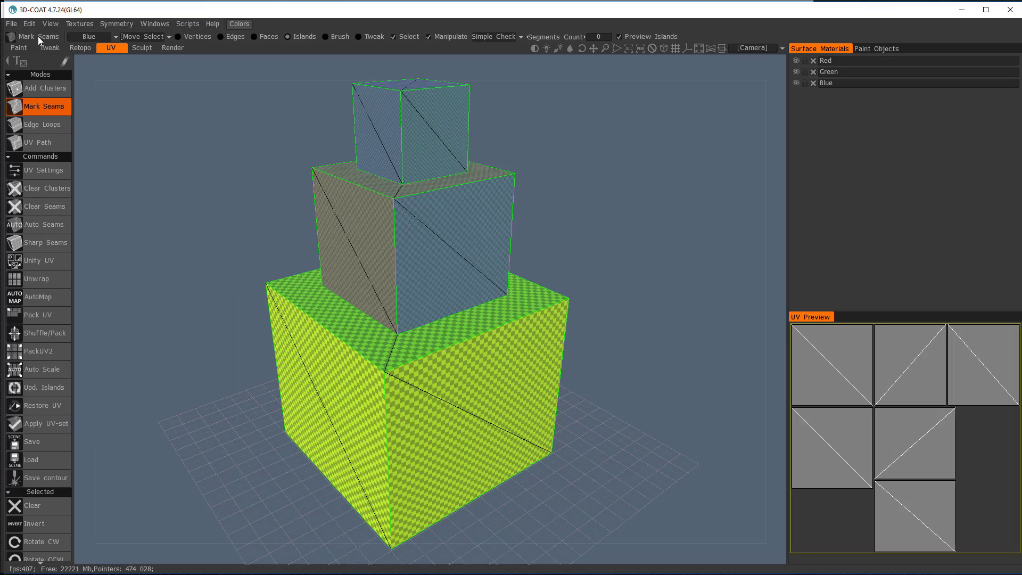
# Return to the Paint room, applying the UV changes despite the cannot-be-undone warning
pyautogui.click(21, 48)
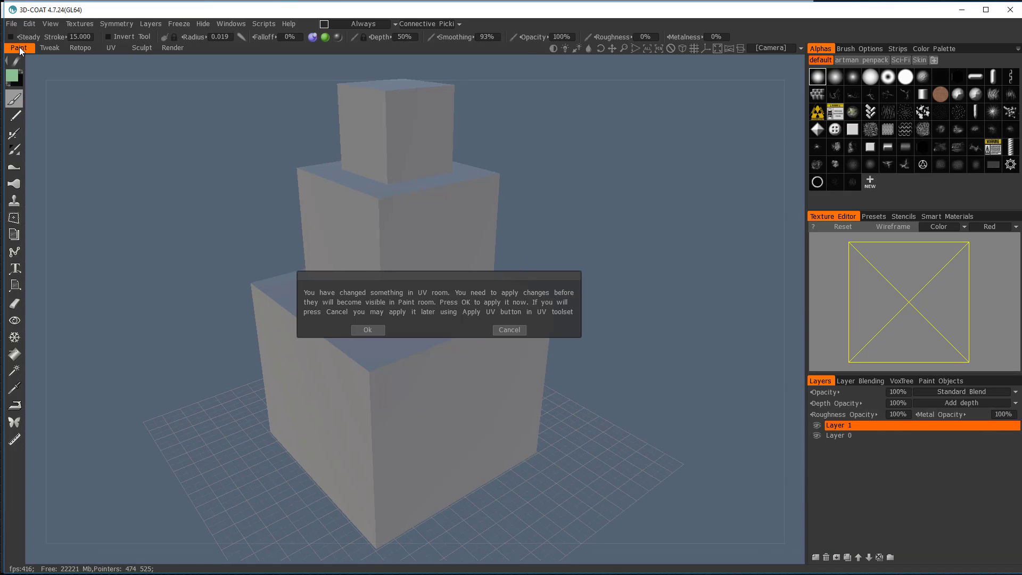
pyautogui.click(361, 331)
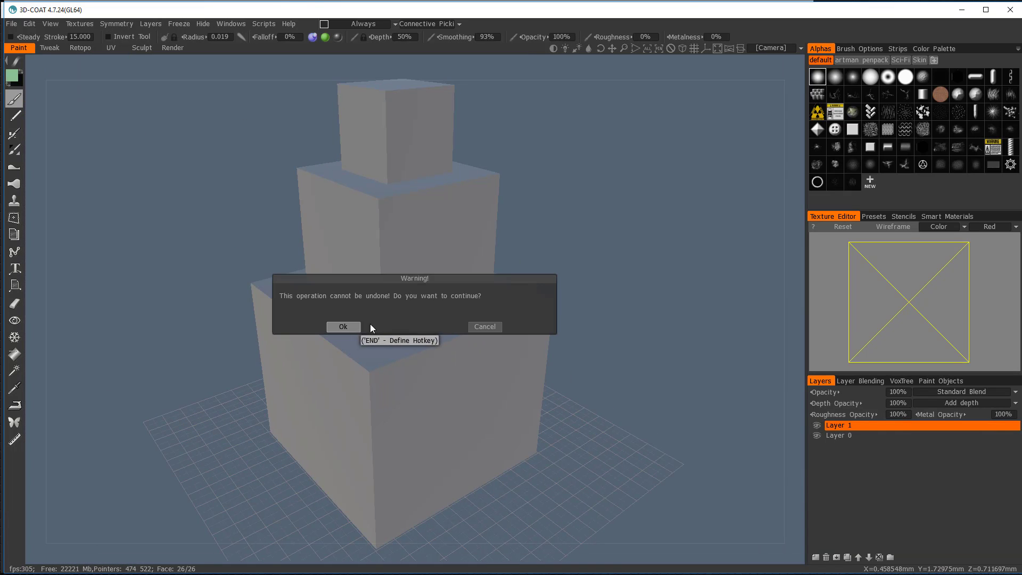
pyautogui.click(342, 326)
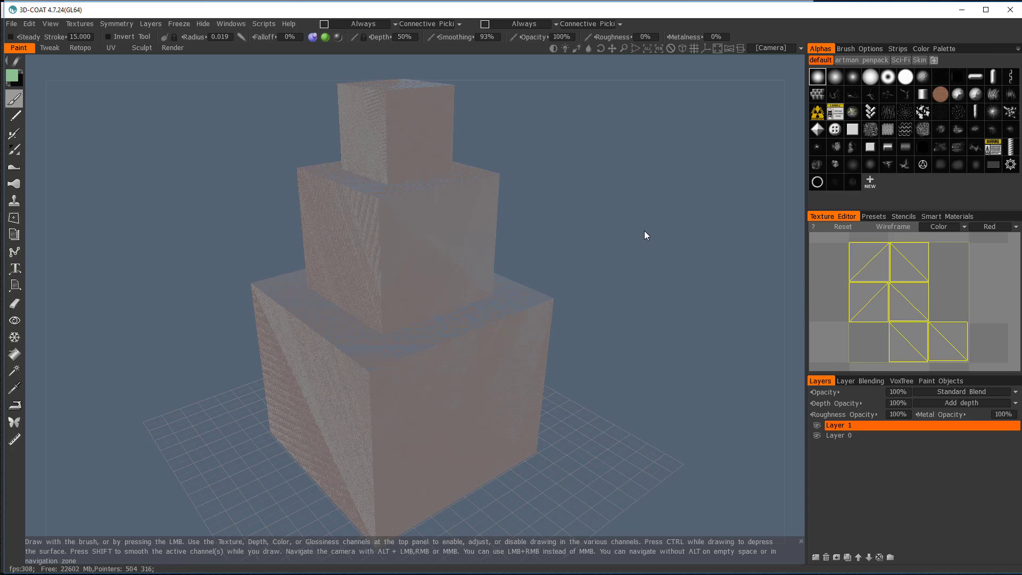
pyautogui.moveTo(644, 234); pyautogui.dragTo(634, 205)
pyautogui.scroll(3, 663, 255)
pyautogui.scroll(-3, 663, 255)
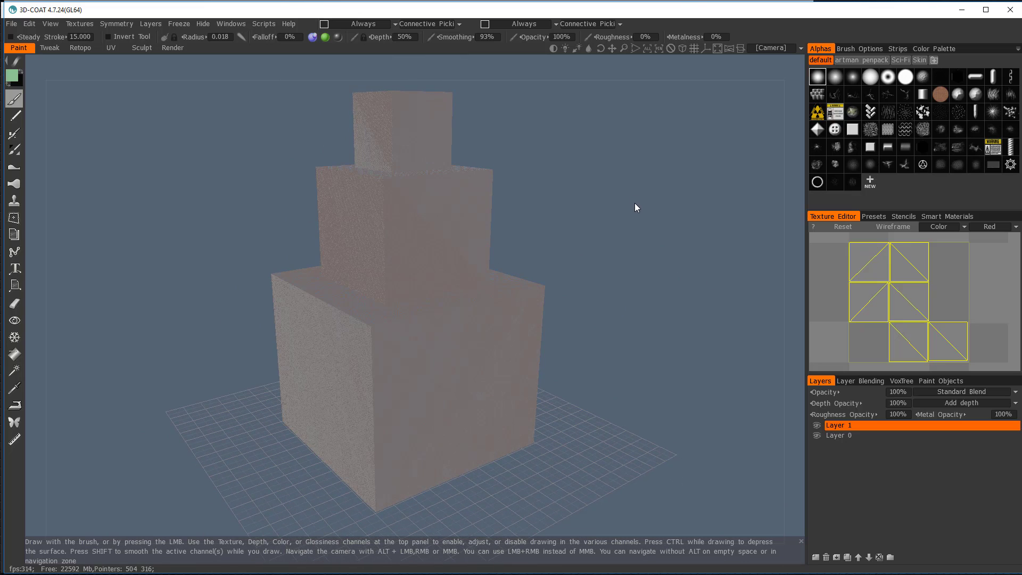
# Save the scene as tower.3b
pyautogui.click(12, 24)
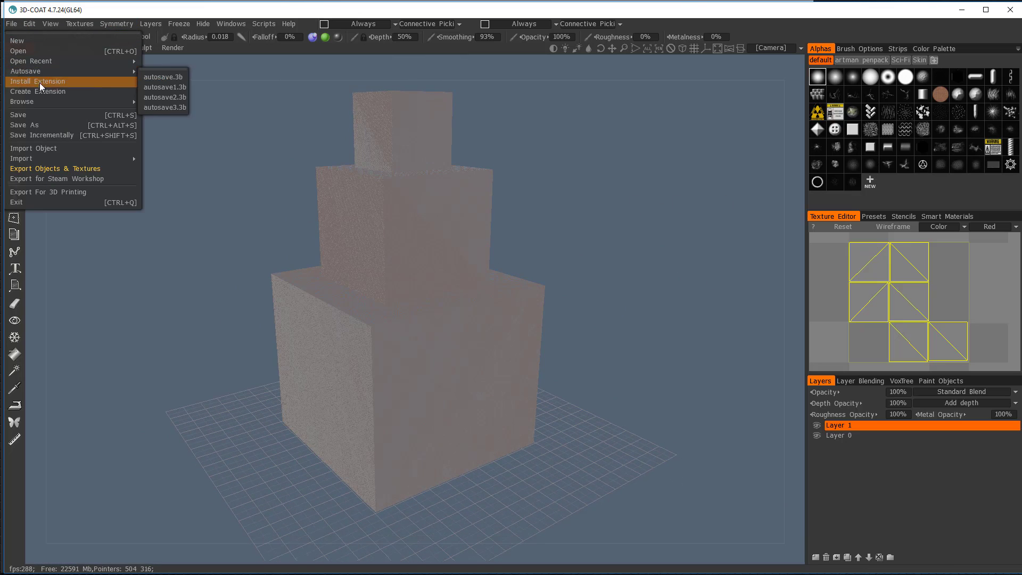
pyautogui.click(40, 116)
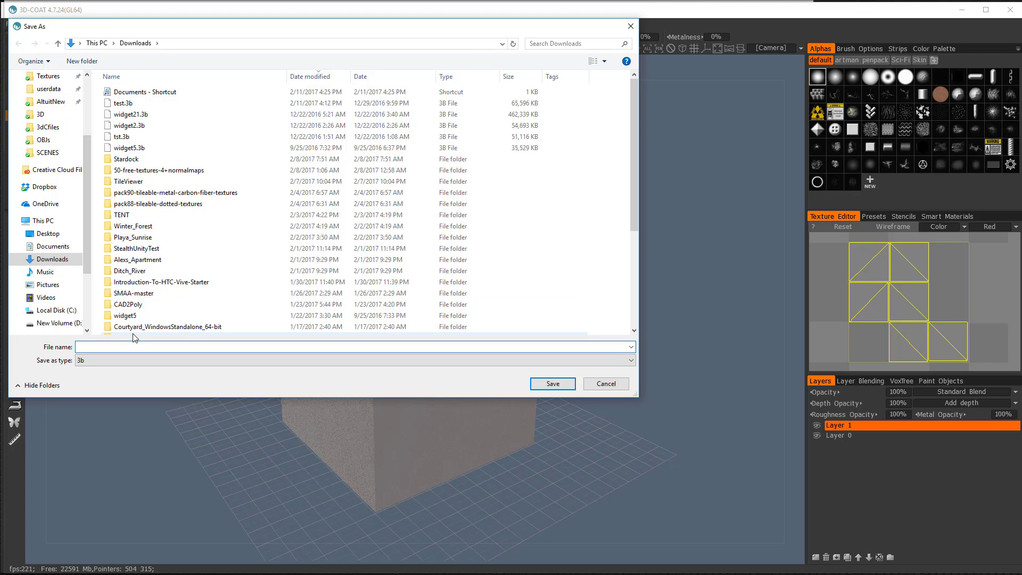
pyautogui.write('tower')
pyautogui.press('Return')
# Reopen tower.3b from Downloads and orbit around the tower
pyautogui.click(14, 24)
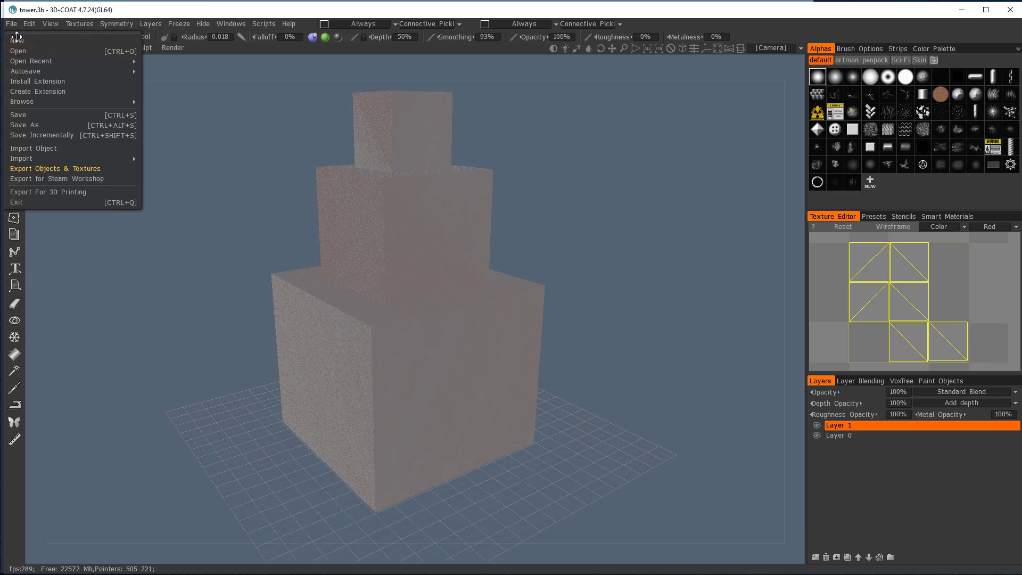
pyautogui.click(21, 50)
pyautogui.doubleClick(136, 94)
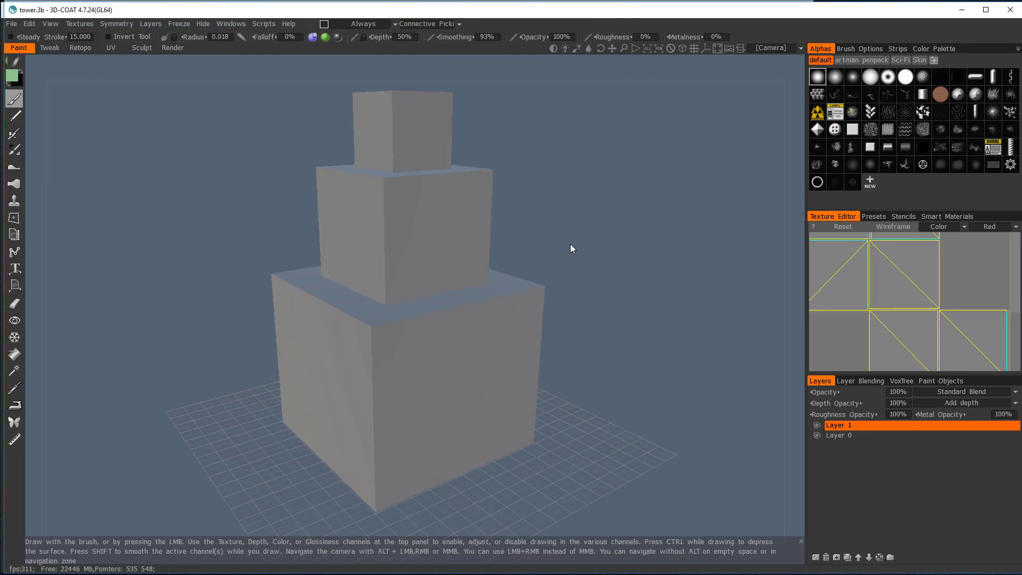
pyautogui.moveTo(581, 236); pyautogui.dragTo(613, 244)
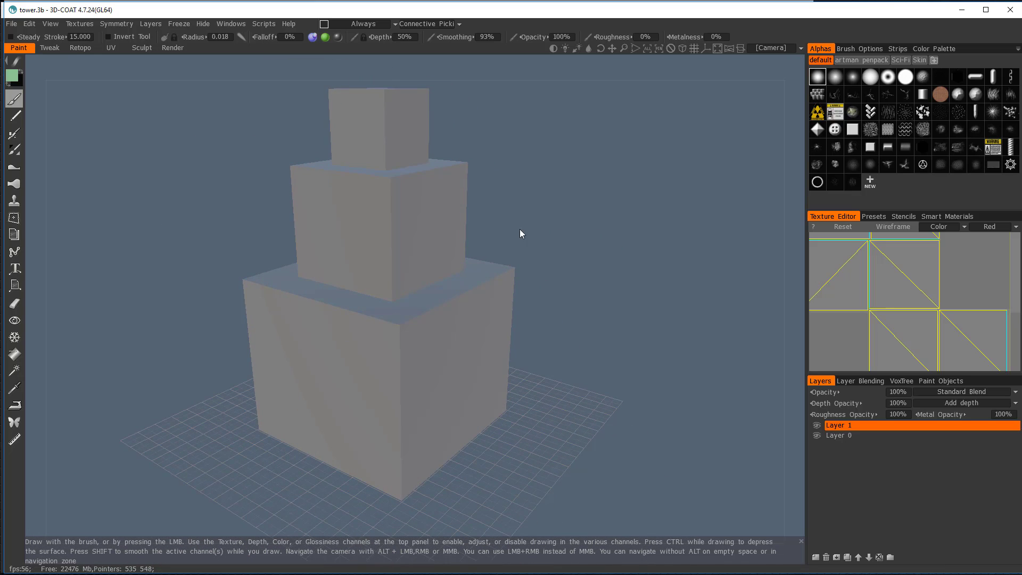
# Fill the bottom cube with the red smart material using the Fill tool
pyautogui.click(947, 216)
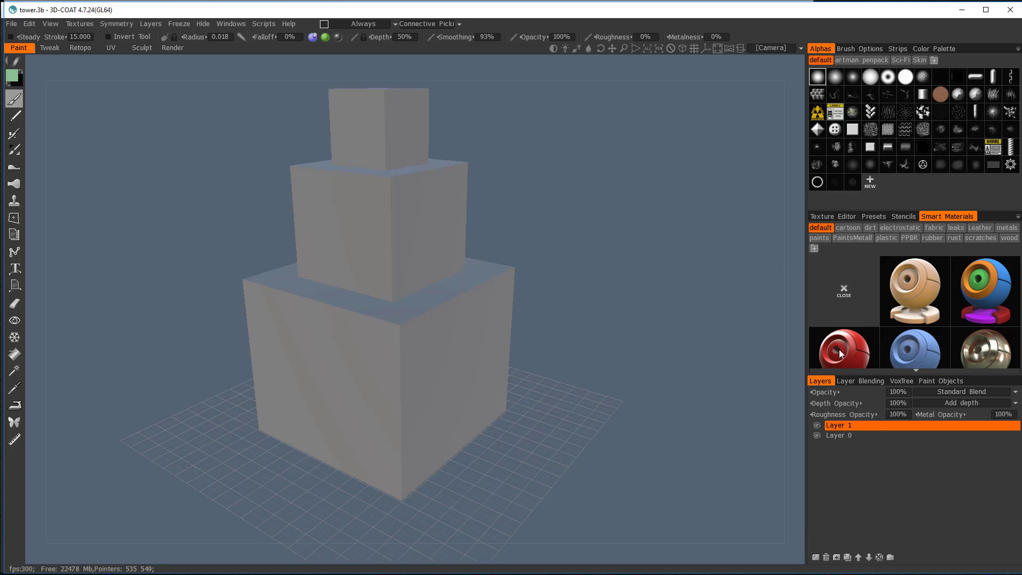
pyautogui.click(860, 354)
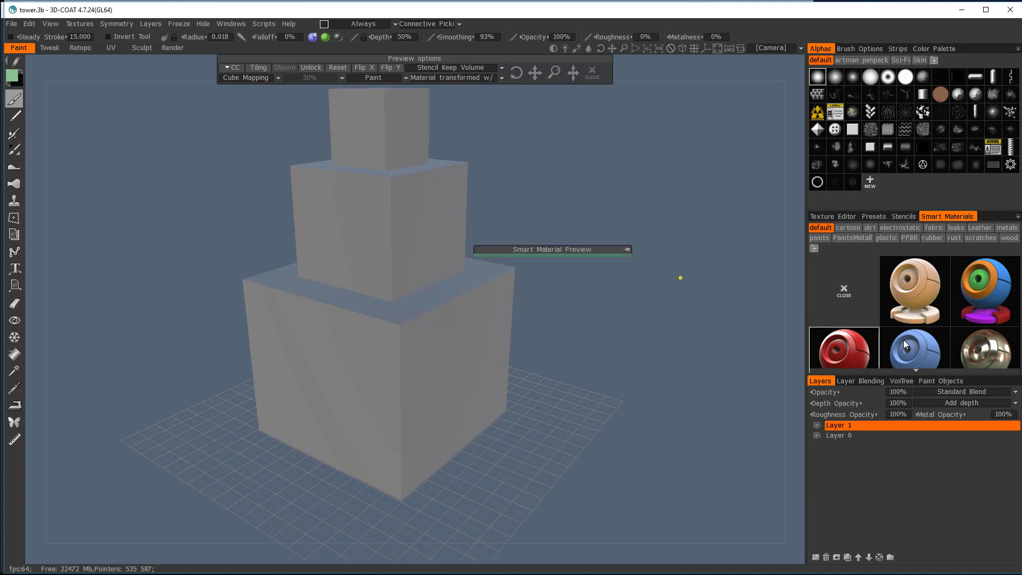
pyautogui.moveTo(952, 341)
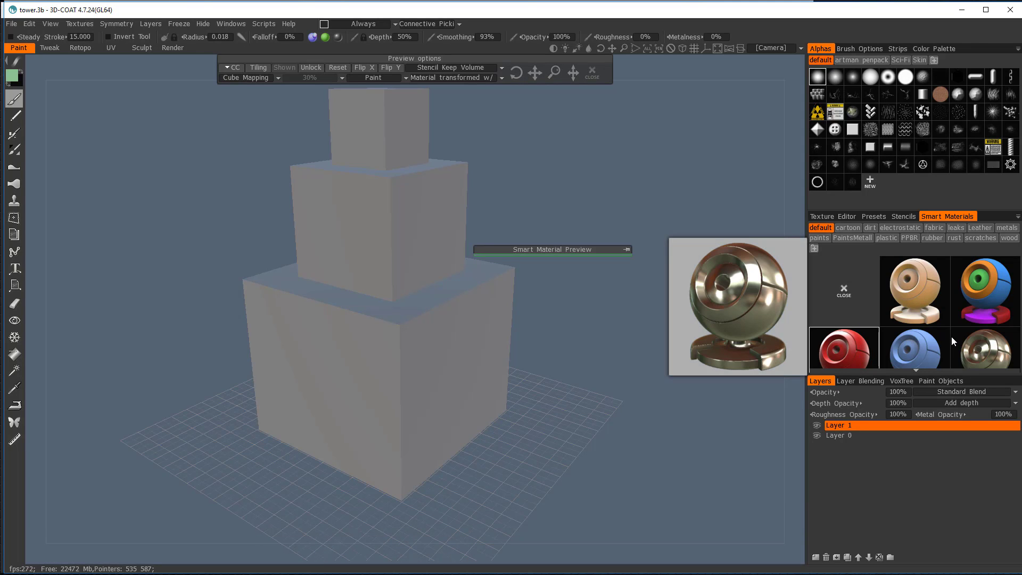
pyautogui.click(14, 353)
pyautogui.click(367, 373)
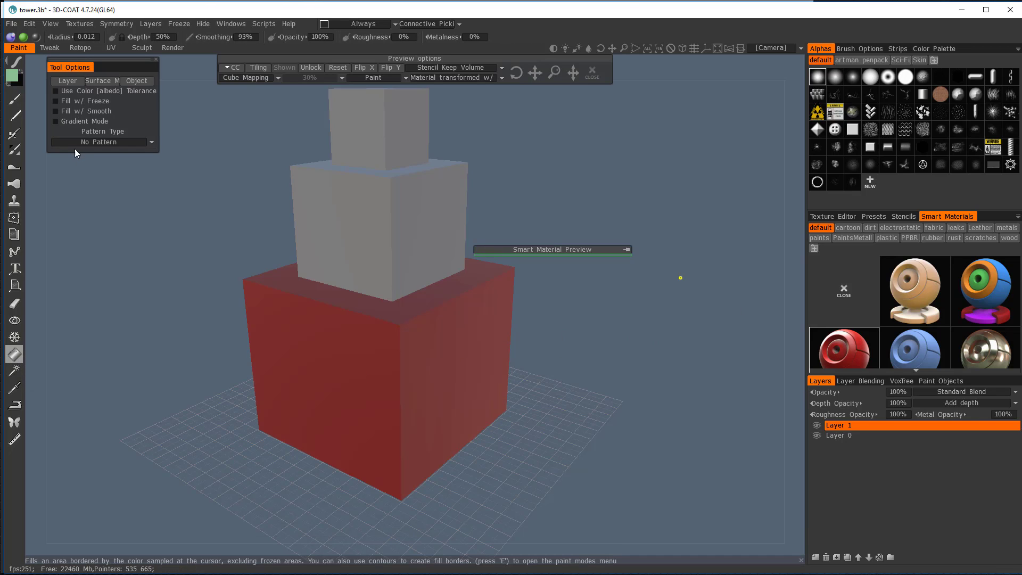
# Fill the middle cube with the green smart material and pan the tower lower
pyautogui.click(1003, 300)
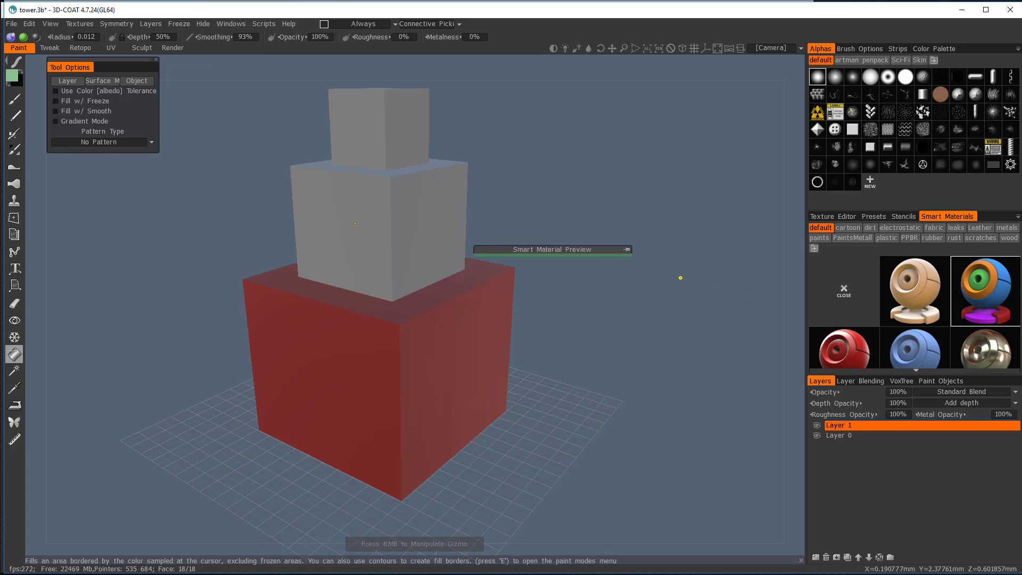
pyautogui.click(355, 223)
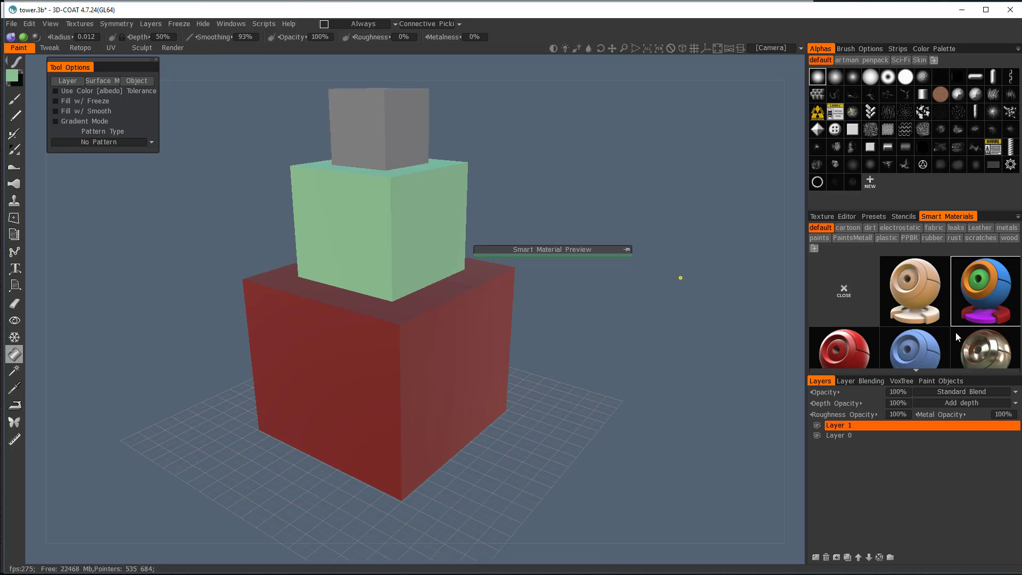
pyautogui.scroll(-1, 921, 286)
pyautogui.moveTo(921, 286)
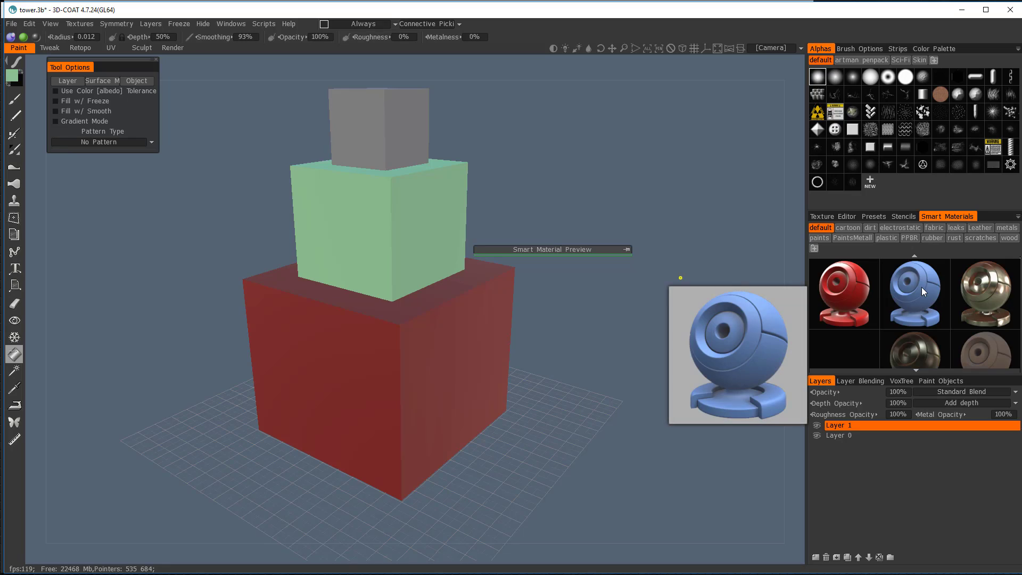
pyautogui.scroll(-1, 921, 286)
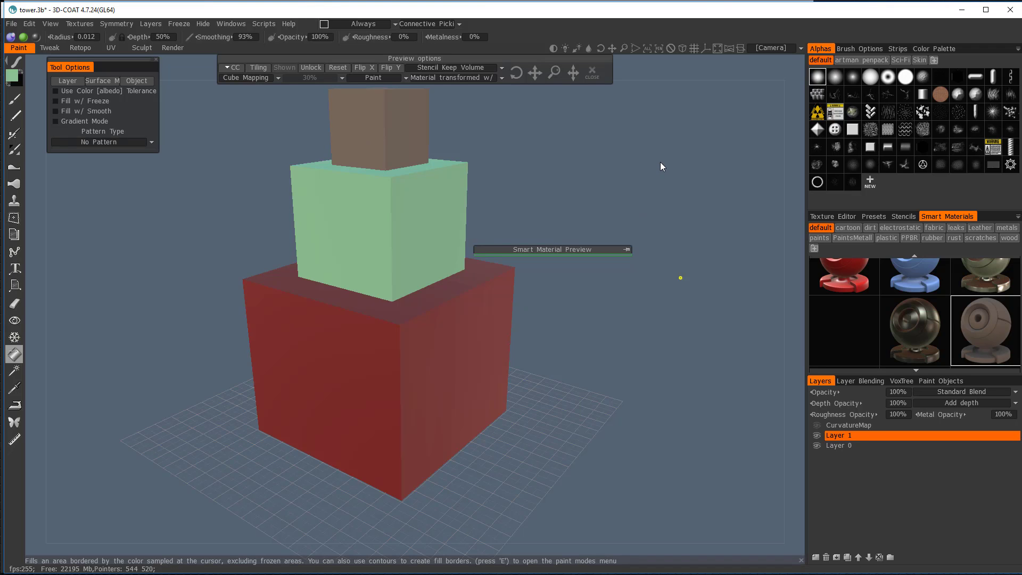
pyautogui.moveTo(660, 162); pyautogui.dragTo(659, 193, button='middle')
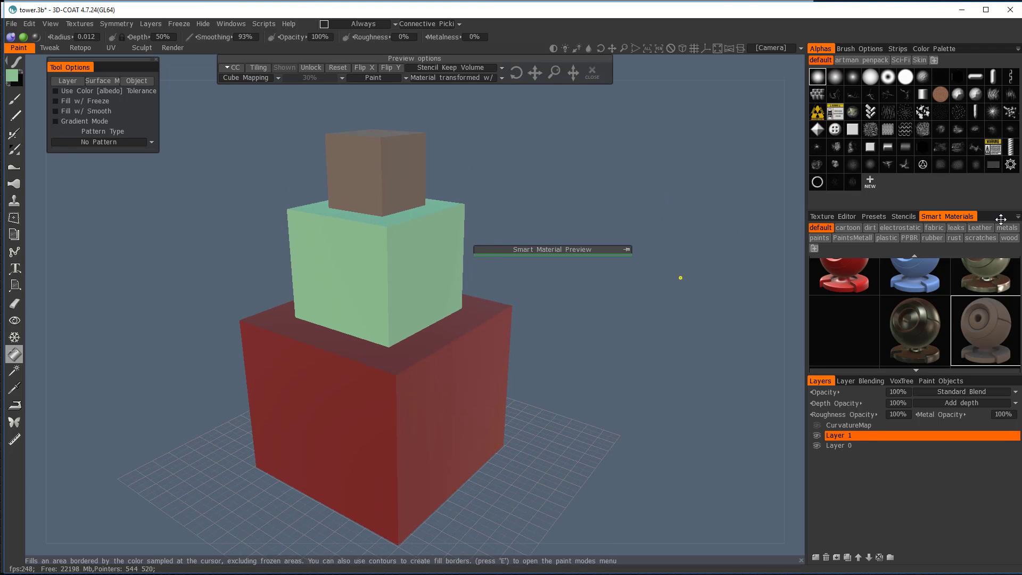
# Switch the Texture Editor channel from Red to Green to Blue and zoom out over the UV tiles
pyautogui.click(828, 217)
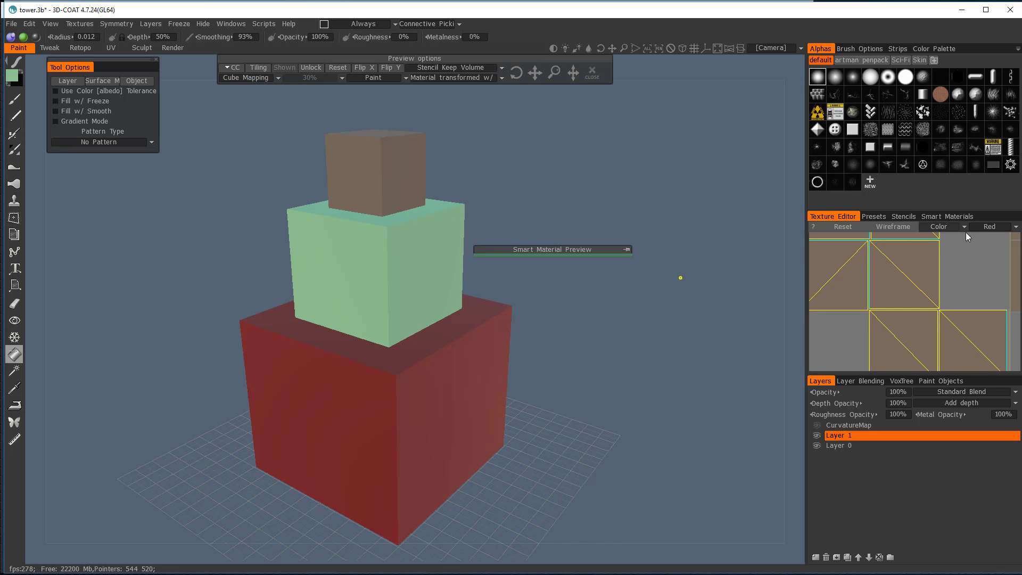
pyautogui.click(987, 228)
pyautogui.click(984, 249)
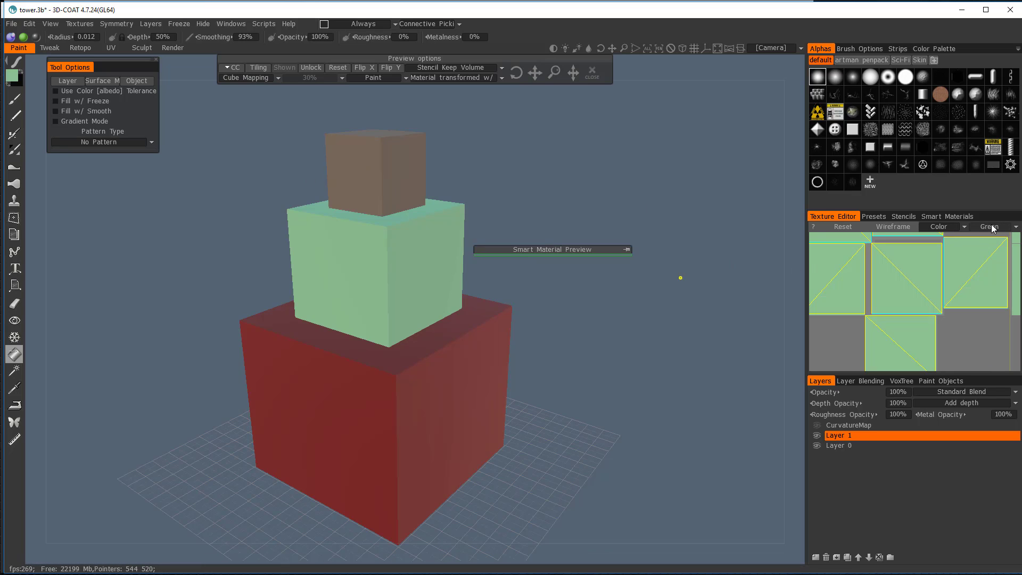
pyautogui.click(991, 228)
pyautogui.click(990, 259)
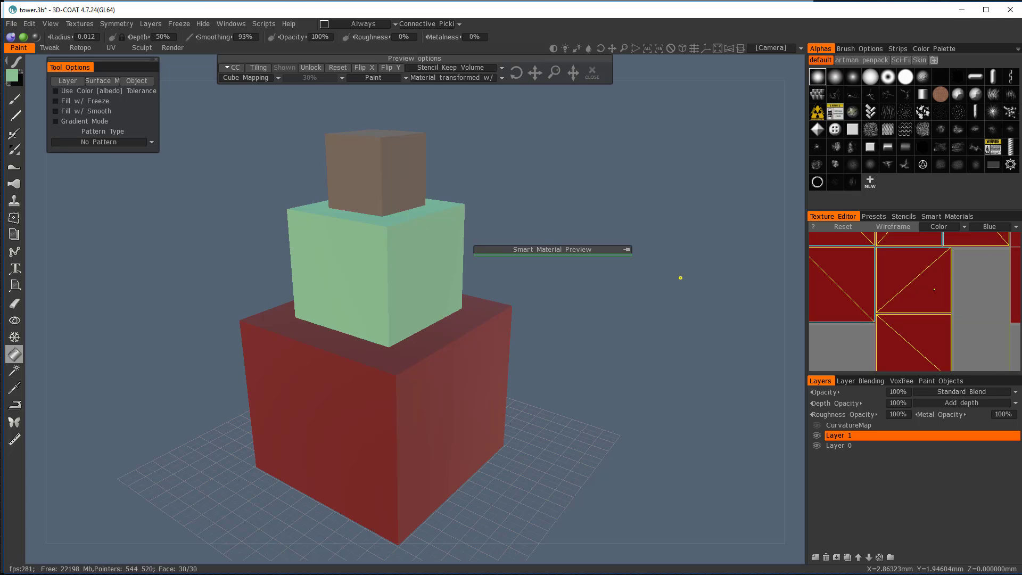
pyautogui.scroll(-4, 935, 288)
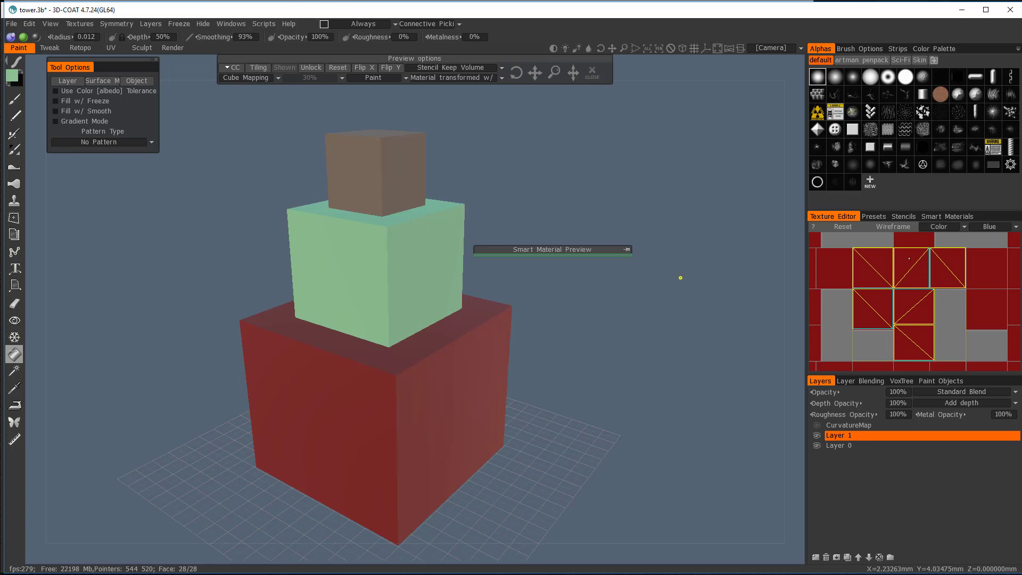
pyautogui.click(11, 24)
# Open the Export Objects & Textures settings and browse for the output mesh location
pyautogui.click(11, 24)
pyautogui.click(11, 25)
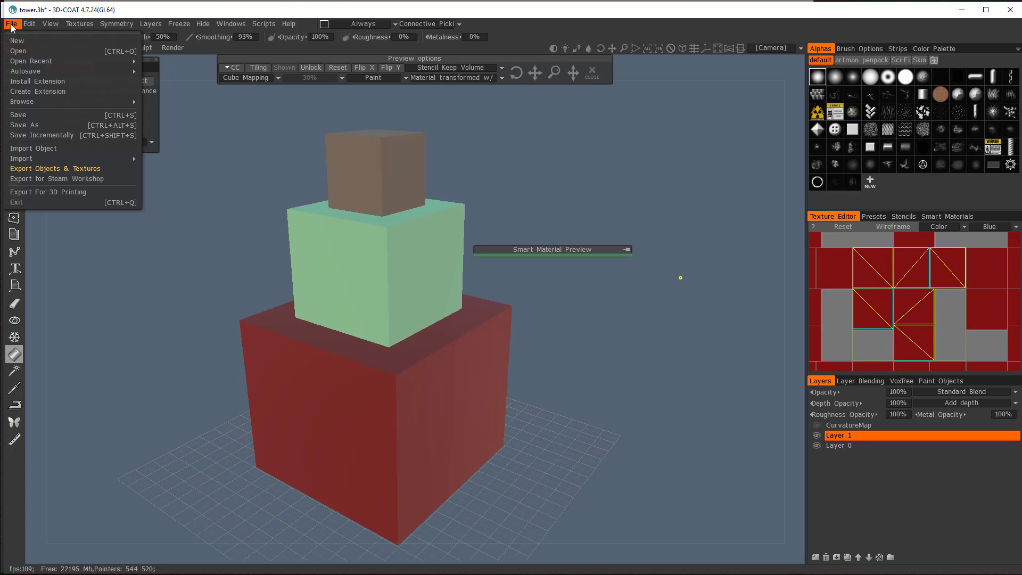
pyautogui.click(53, 168)
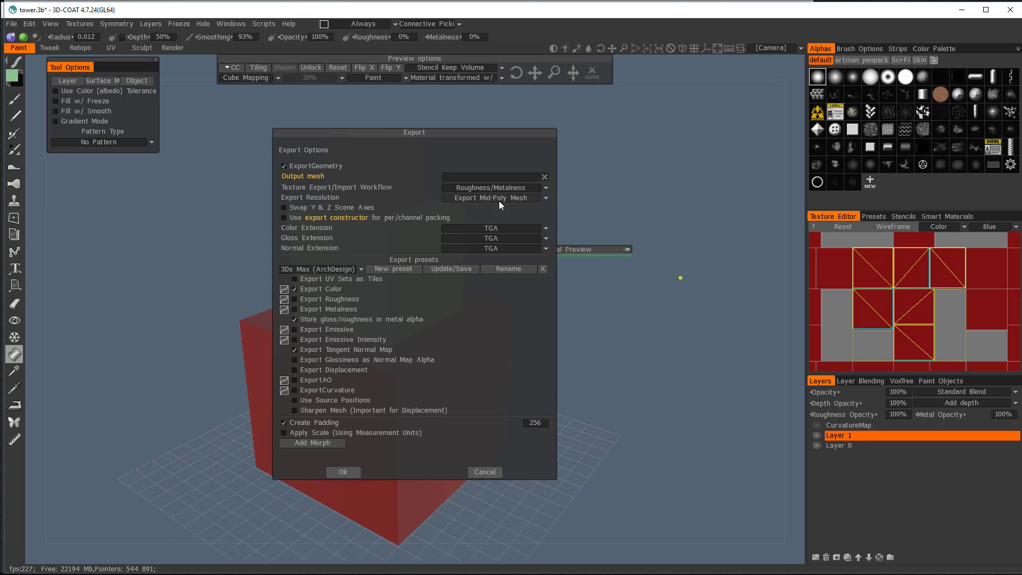
pyautogui.click(521, 176)
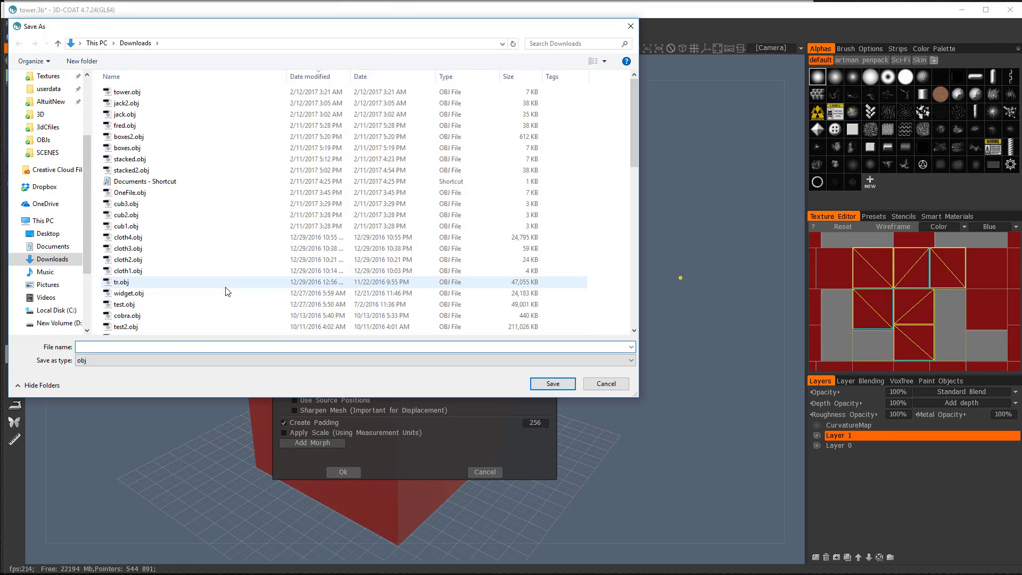
# Create a new 'test' folder in Downloads and save the output mesh there as tower.obj
pyautogui.hotkey('ctrl', 'shift', 'n')
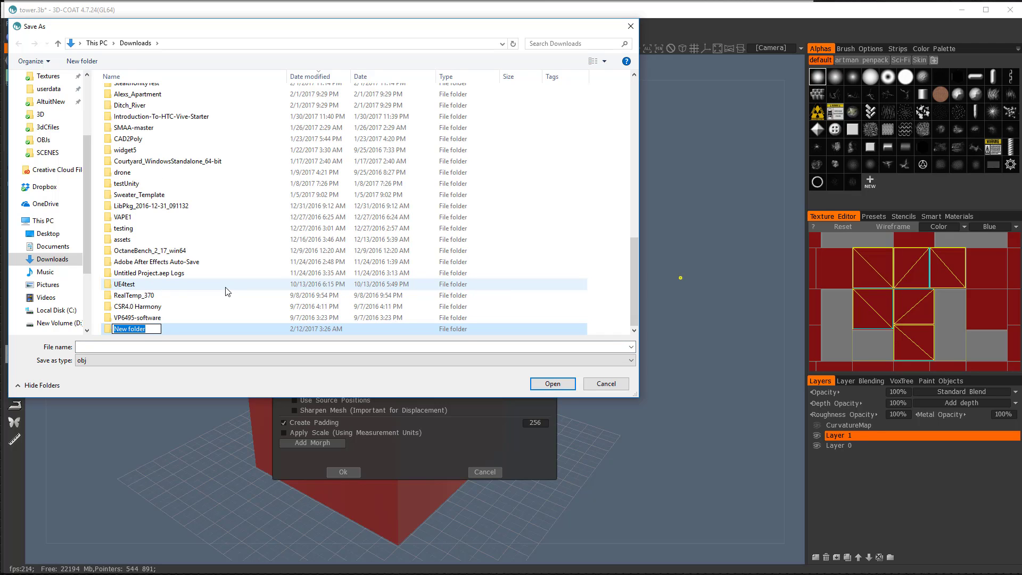
pyautogui.write('test')
pyautogui.press('Return')
pyautogui.doubleClick(123, 325)
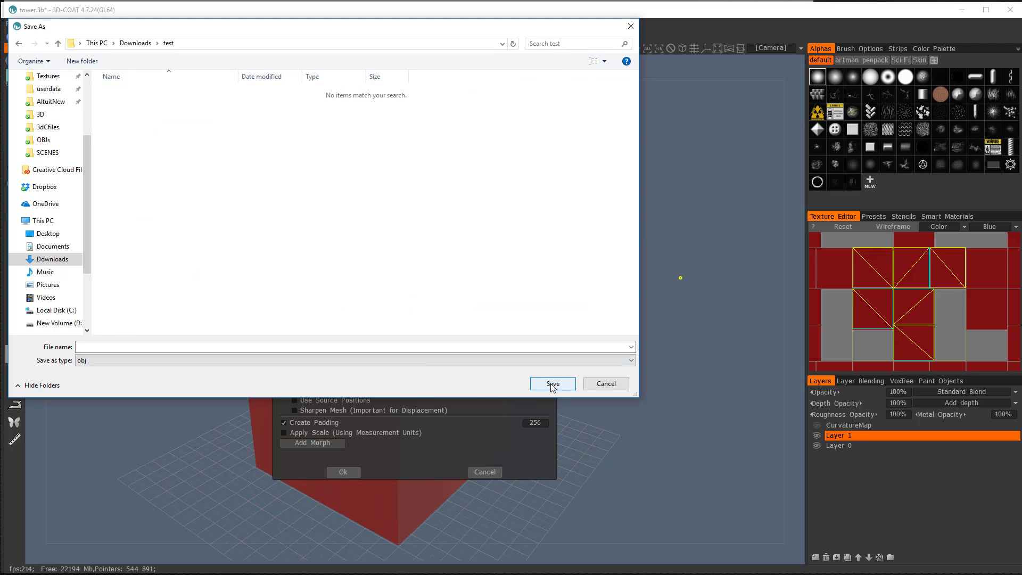
pyautogui.click(421, 348)
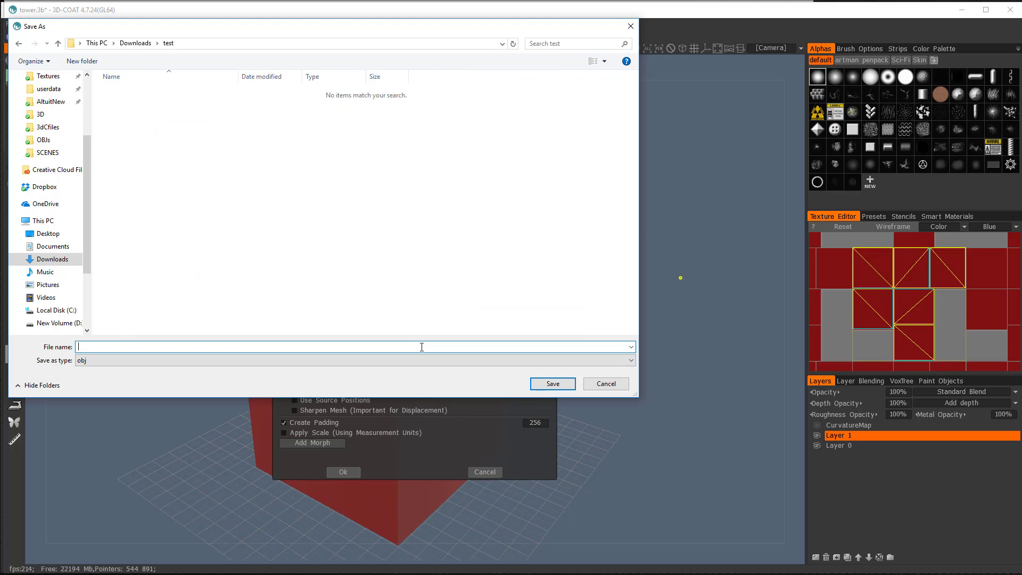
pyautogui.click(556, 382)
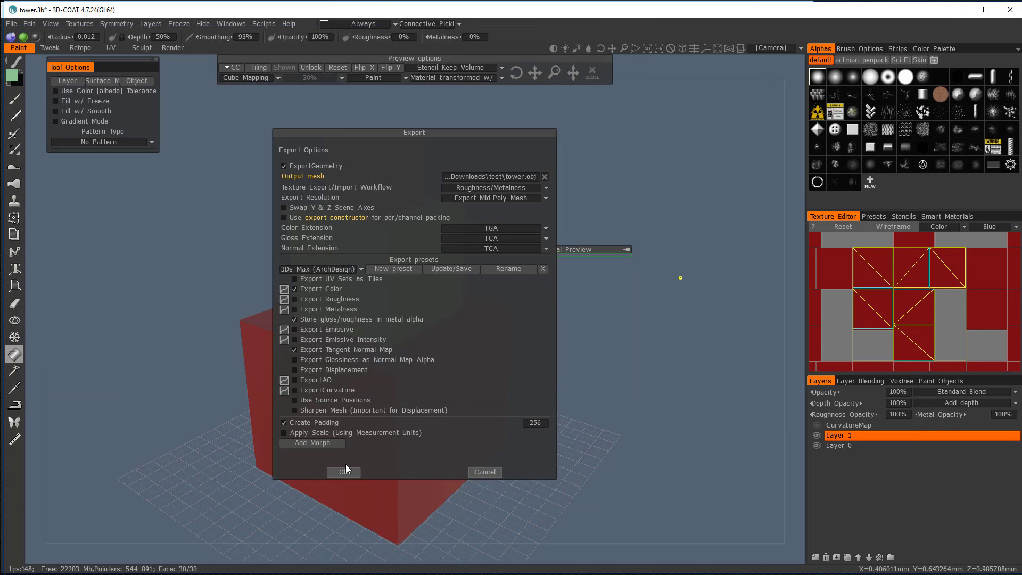
# Choose the Unity (Standard) preset and switch the Albedo, Metallic and Normal textures to .png
pyautogui.click(307, 268)
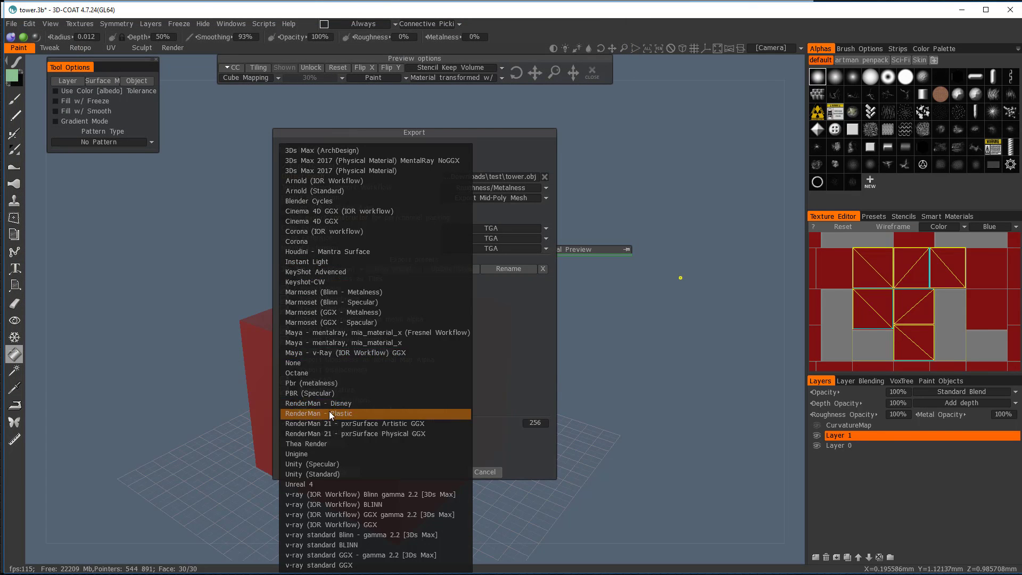
pyautogui.click(322, 473)
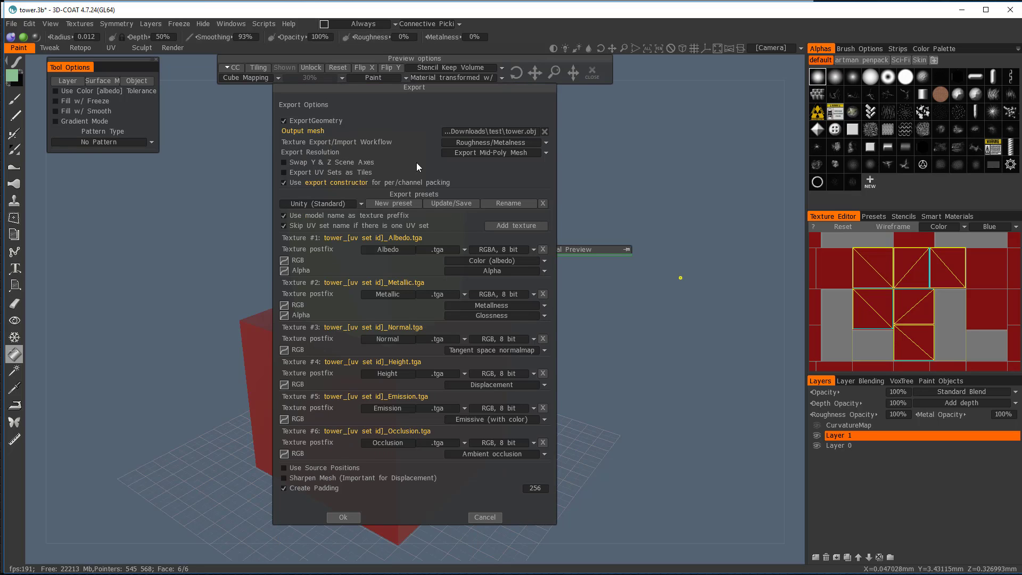
pyautogui.click(438, 250)
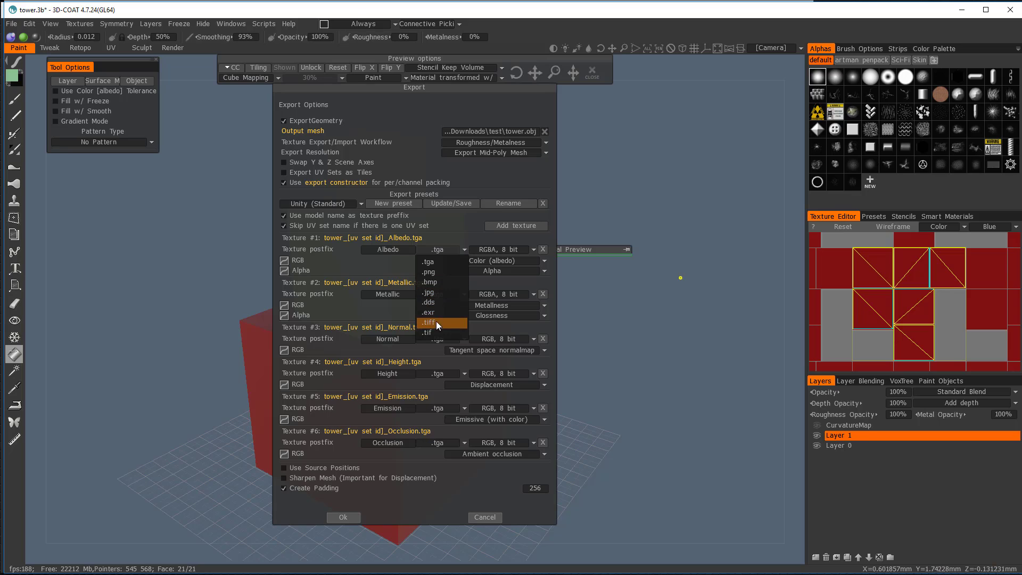
pyautogui.click(430, 272)
pyautogui.click(437, 294)
pyautogui.click(438, 316)
pyautogui.click(439, 339)
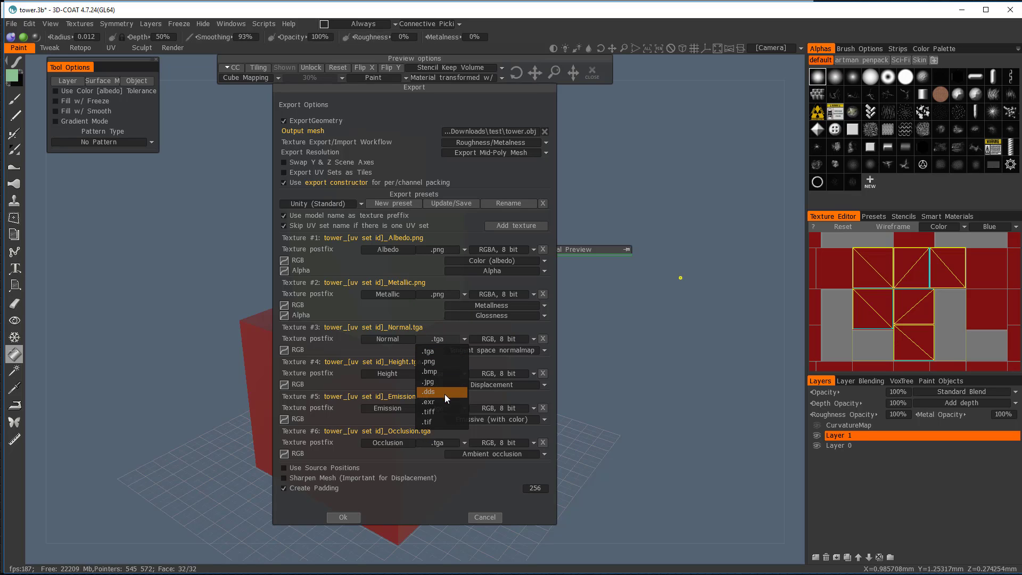
pyautogui.click(443, 361)
# Switch the Height, Emission and Occlusion textures to .png and run the export
pyautogui.click(444, 373)
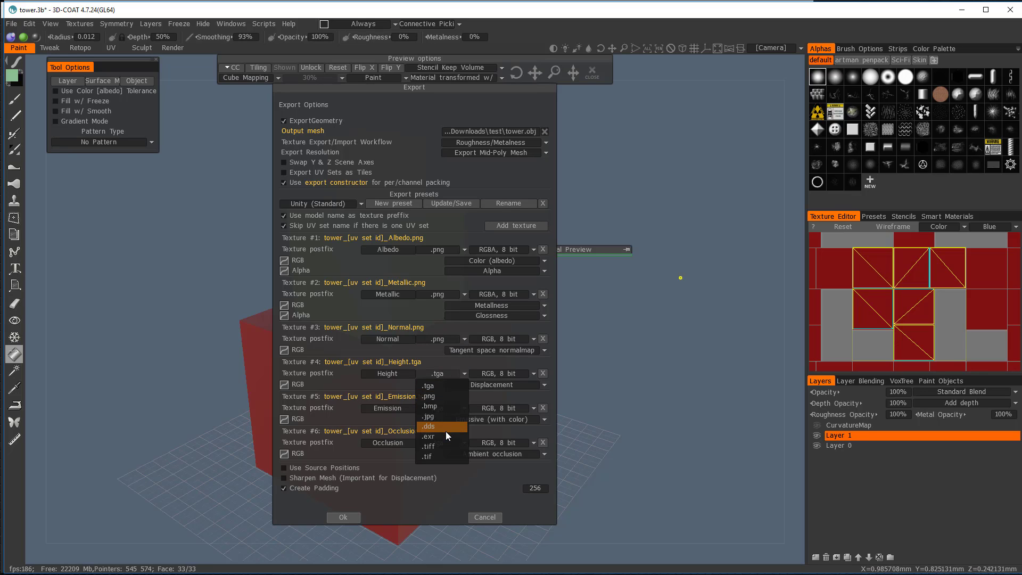
pyautogui.click(443, 396)
pyautogui.click(443, 408)
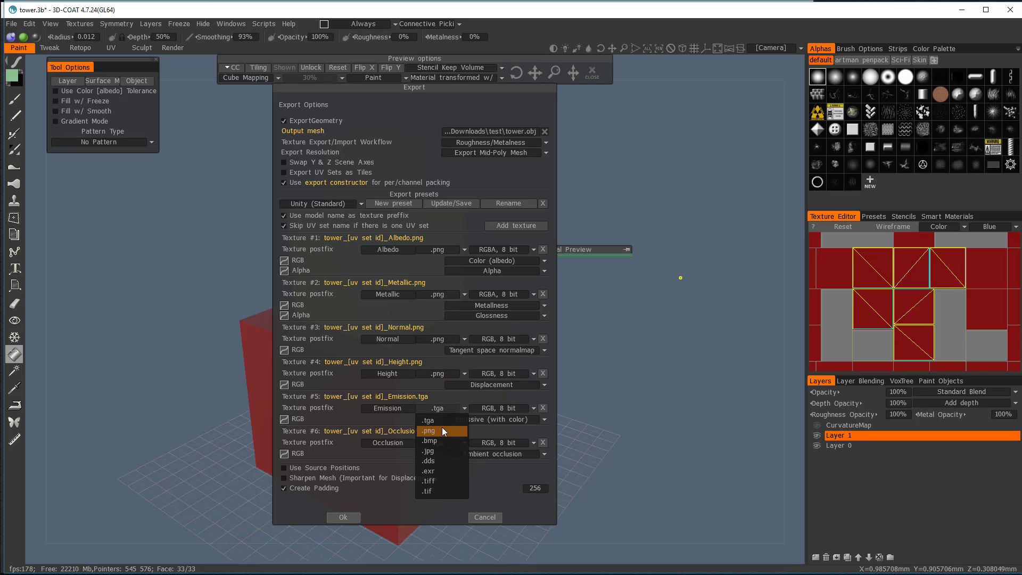
pyautogui.click(442, 428)
pyautogui.click(443, 441)
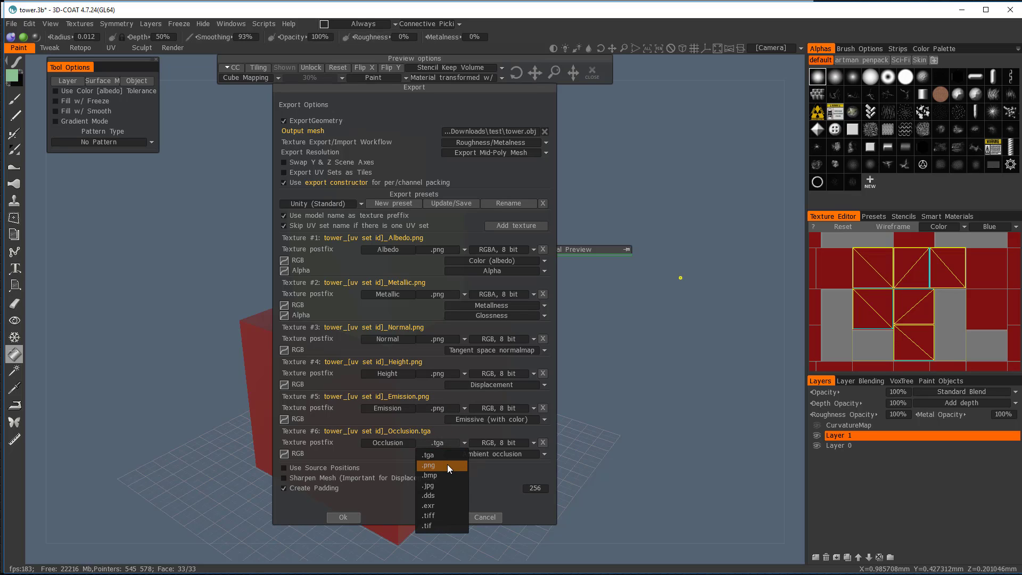
pyautogui.click(447, 464)
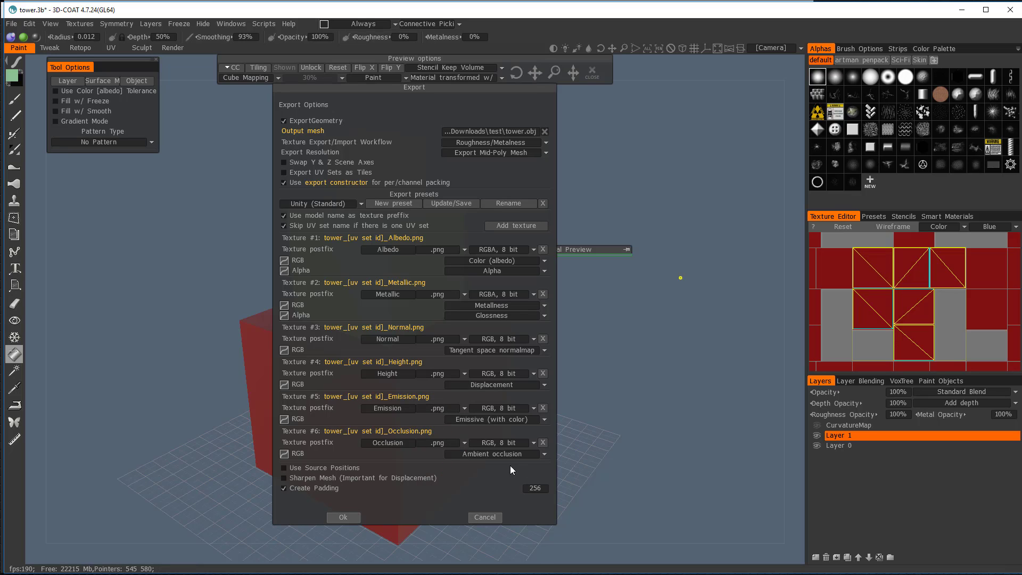
pyautogui.click(341, 518)
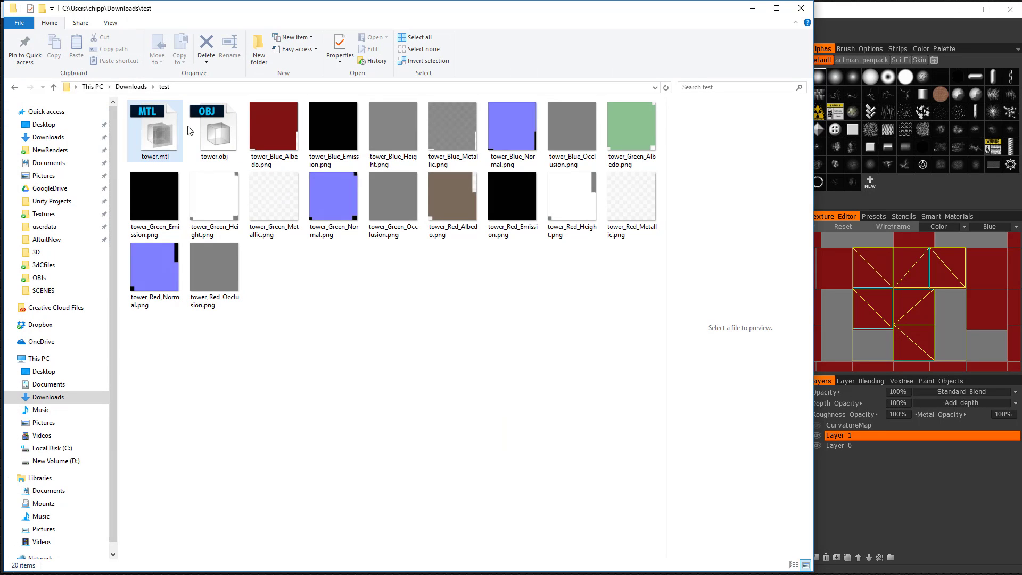
# Preview tower.obj and the blue cube PNGs, including tower_Blue_Height.png, then clear the selection
pyautogui.click(218, 131)
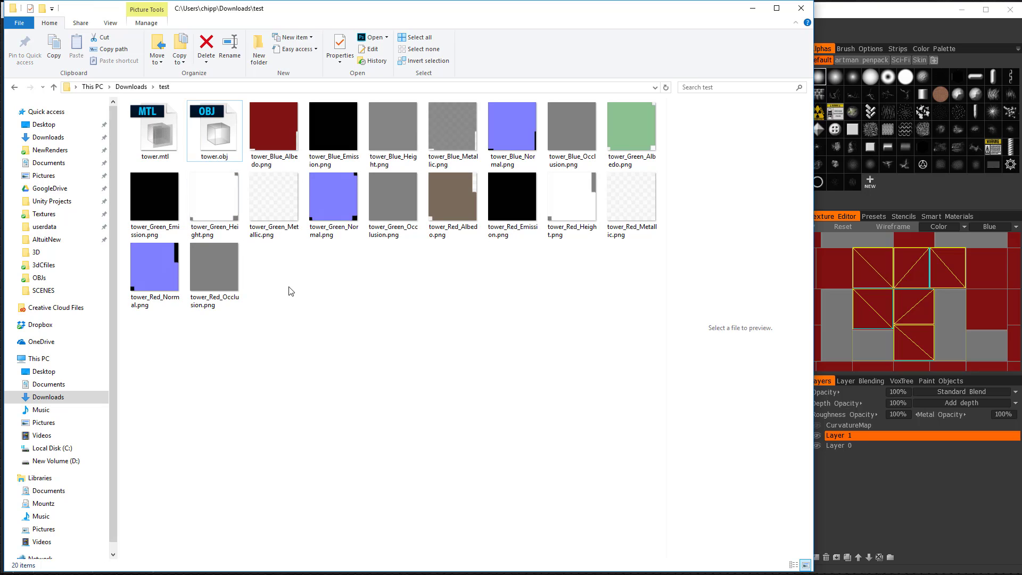
pyautogui.click(274, 128)
pyautogui.click(333, 127)
pyautogui.click(375, 119)
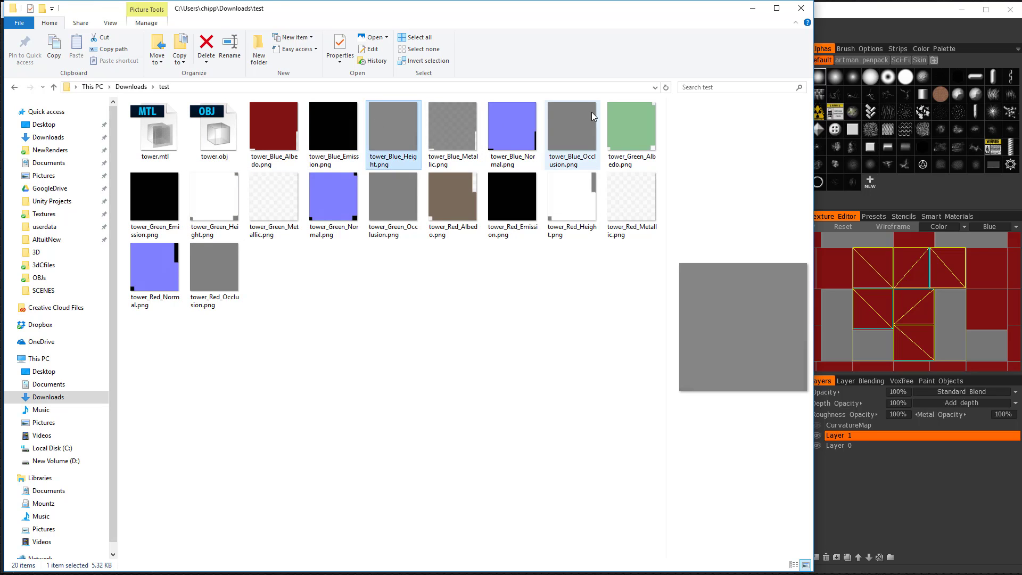
pyautogui.click(537, 469)
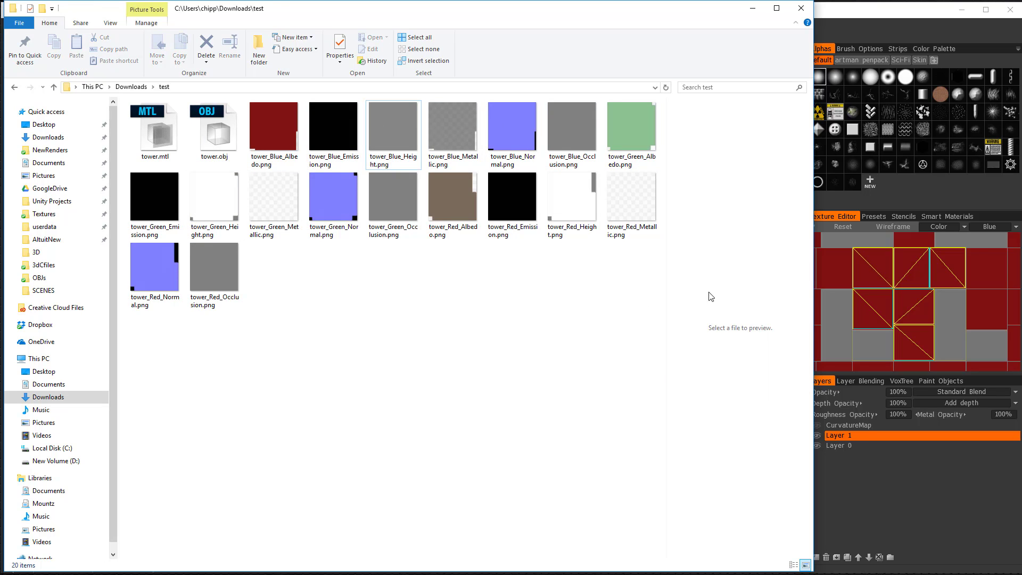
# Use Import New Asset on the TEST folder to bring in tower.obj from Downloads\test
pyautogui.click(752, 12)
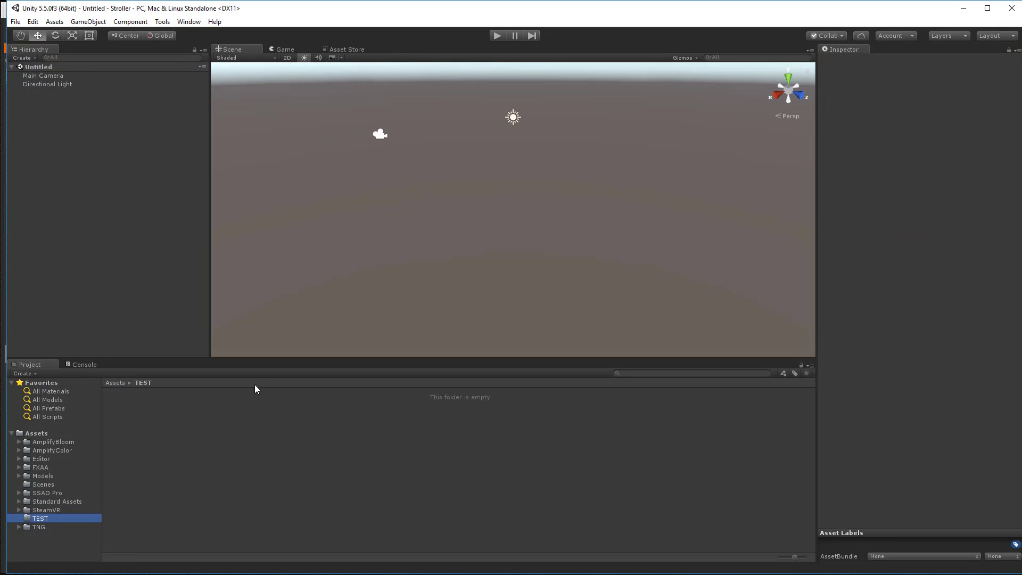
pyautogui.rightClick(272, 460)
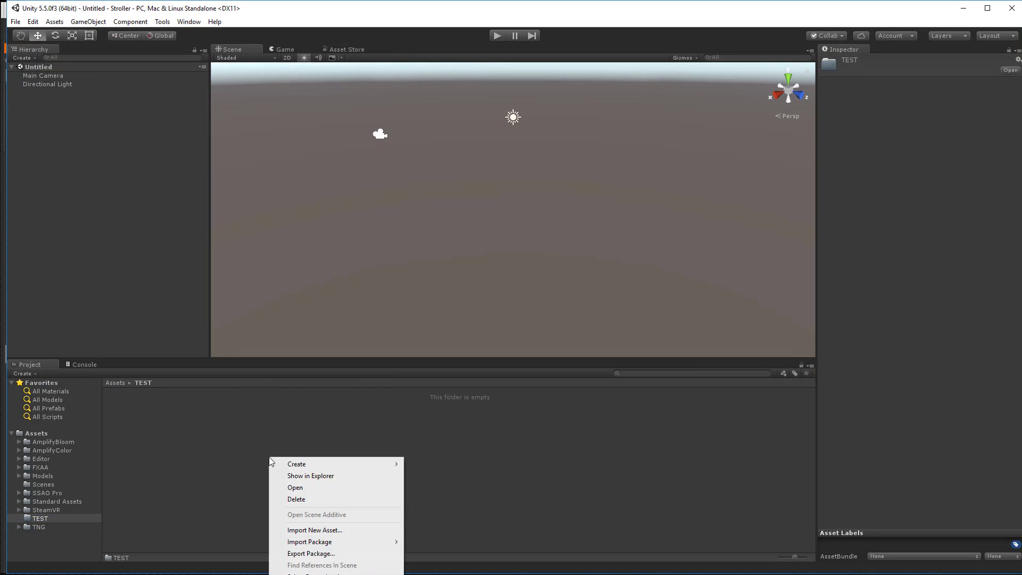
pyautogui.click(334, 530)
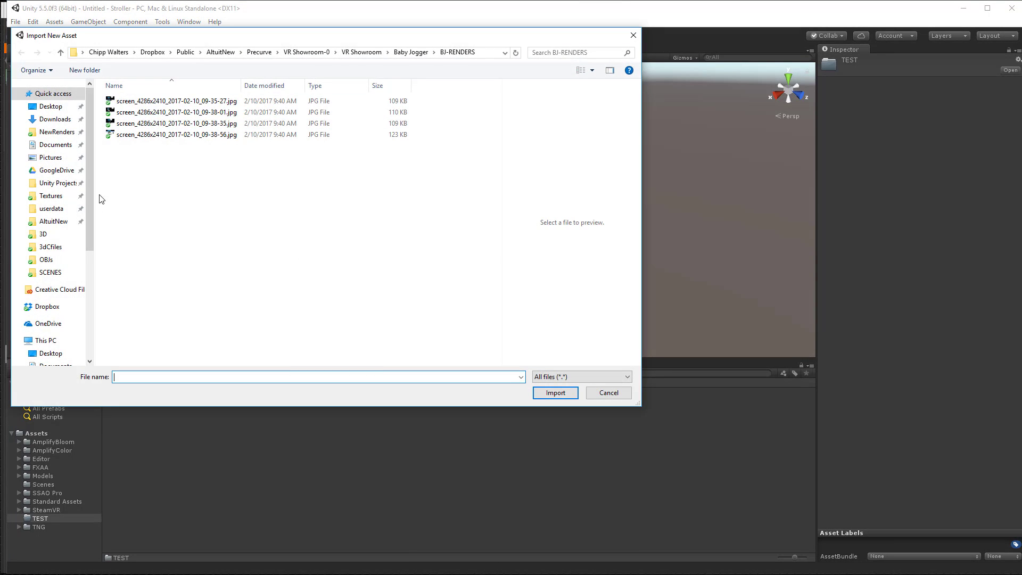
pyautogui.click(53, 120)
pyautogui.scroll(-15, 202, 192)
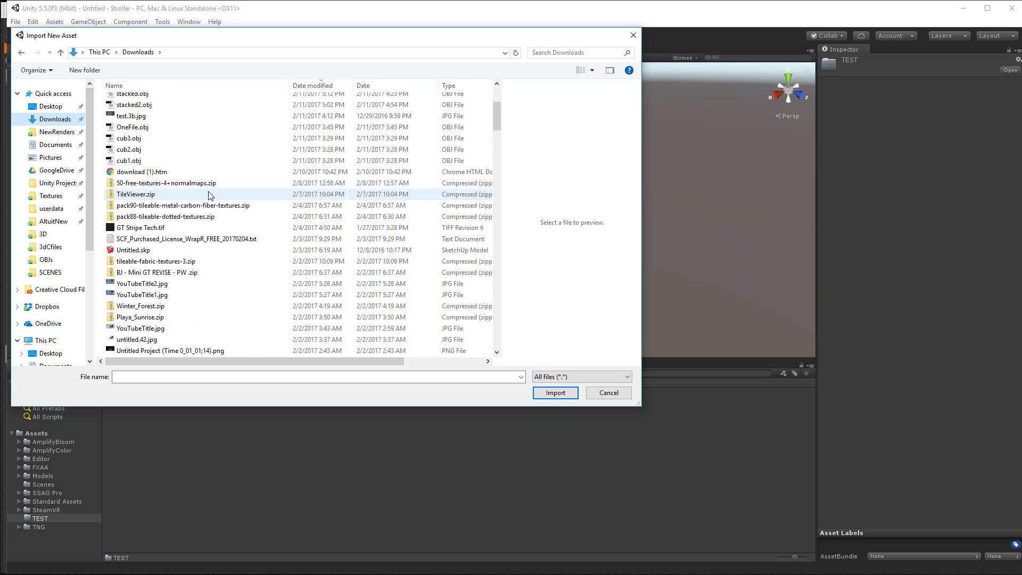
pyautogui.scroll(-8, 224, 203)
pyautogui.click(320, 88)
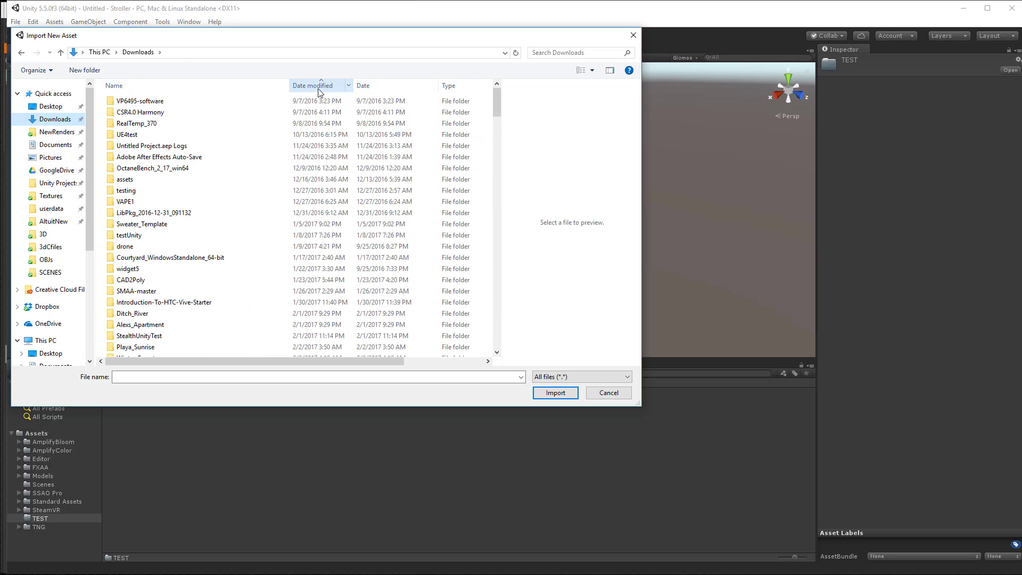
pyautogui.scroll(-3, 139, 320)
pyautogui.doubleClick(133, 330)
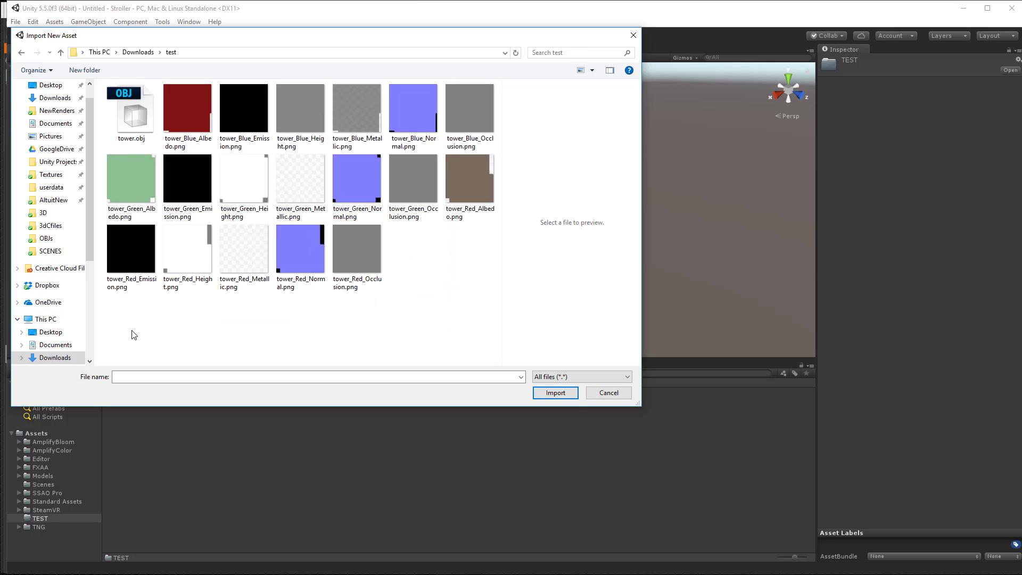
pyautogui.doubleClick(141, 113)
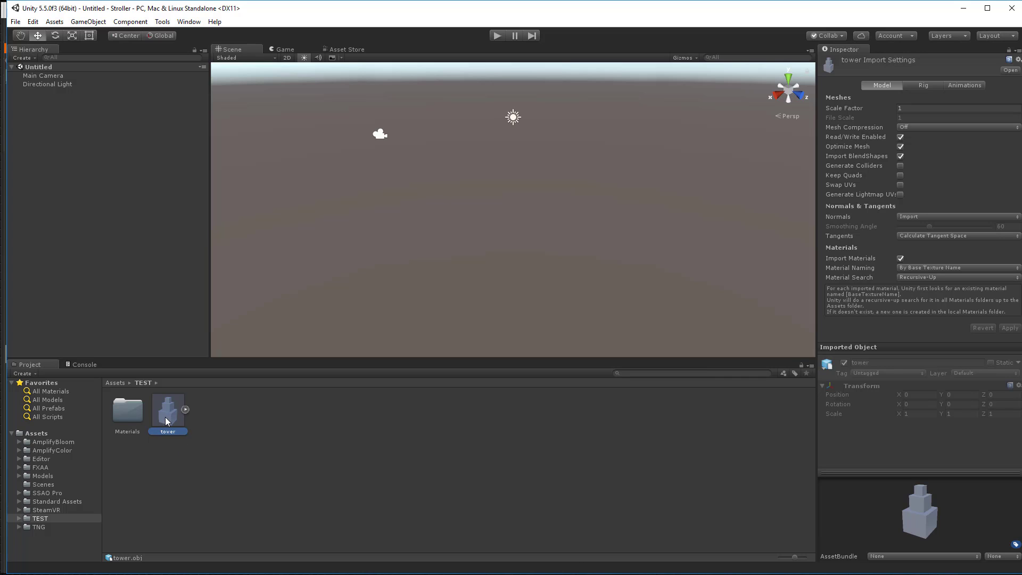
# Place the tower in the scene, inspect its meshes and materials, and try applying object1Mat
pyautogui.moveTo(166, 416); pyautogui.dragTo(497, 262)
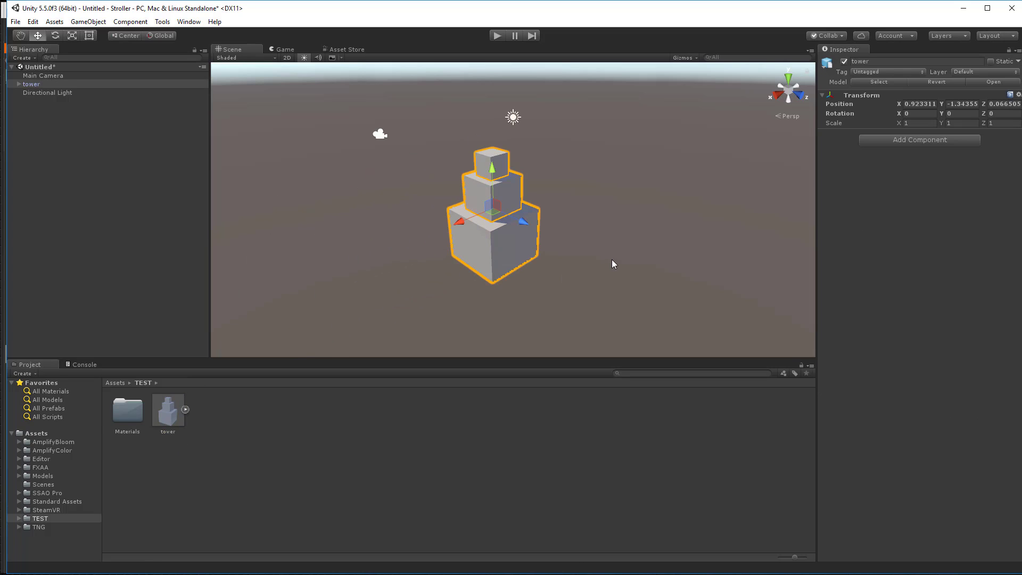
pyautogui.click(185, 409)
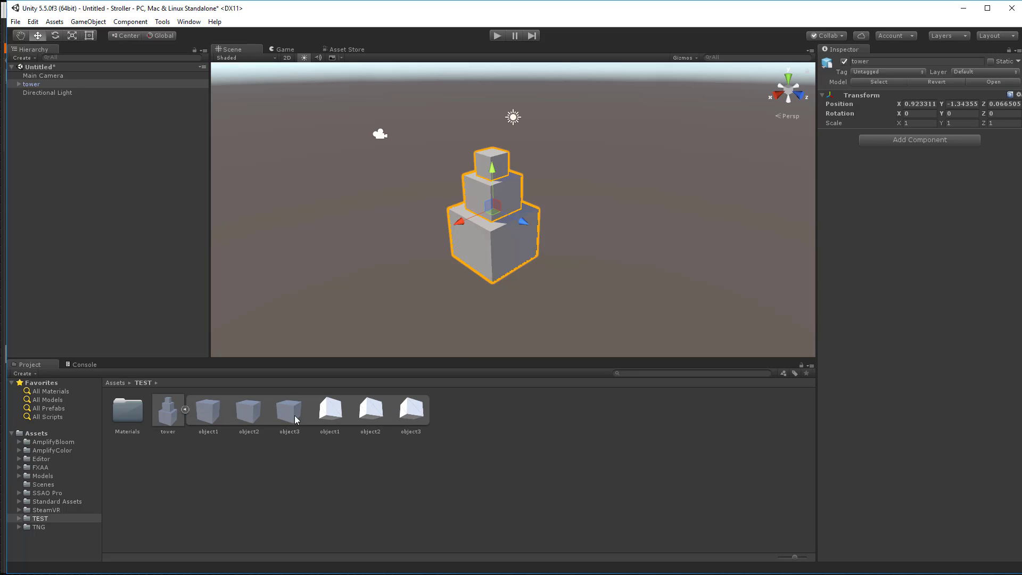
pyautogui.click(464, 432)
pyautogui.doubleClick(133, 412)
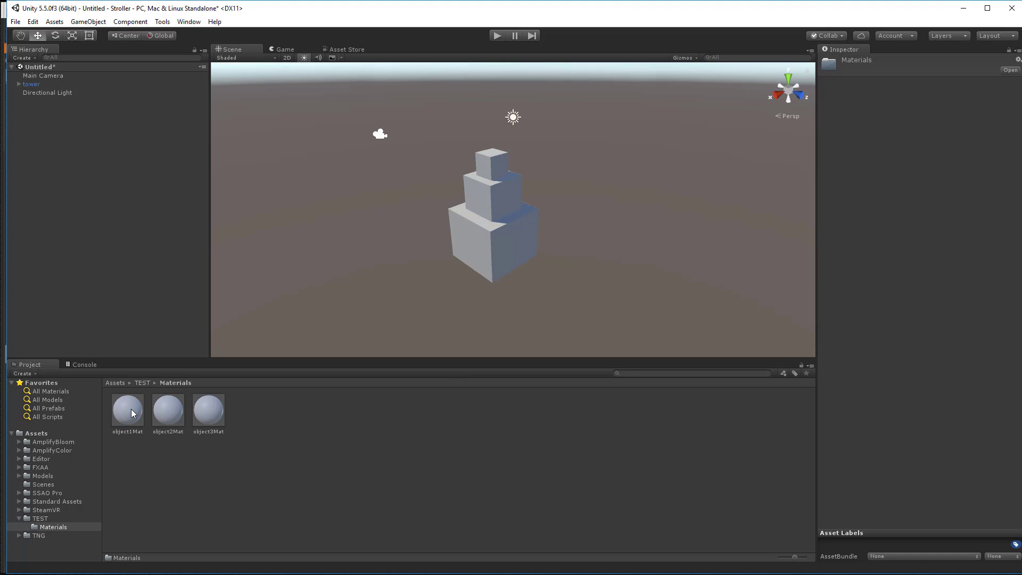
pyautogui.moveTo(131, 409); pyautogui.dragTo(481, 251)
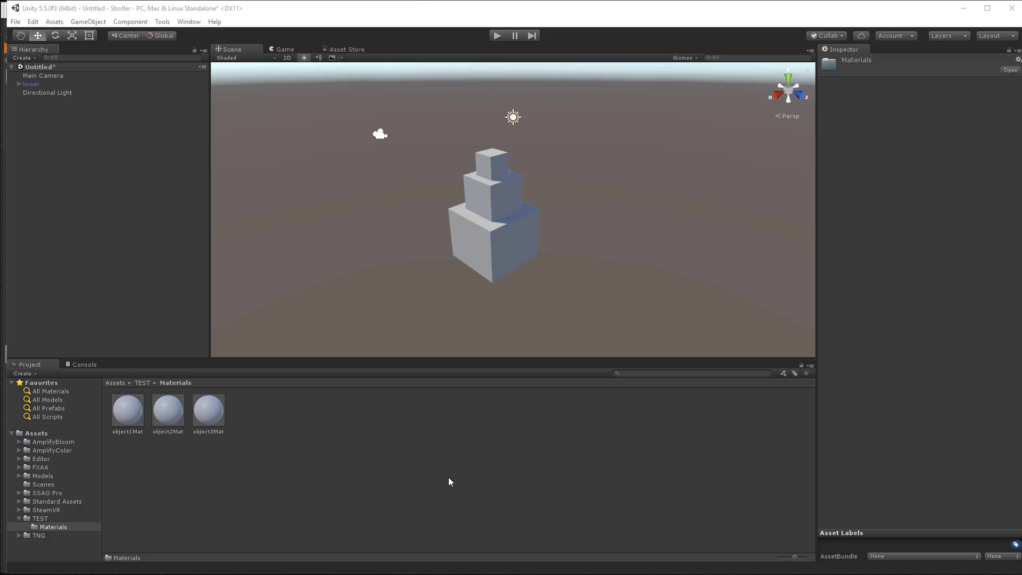
pyautogui.click(42, 518)
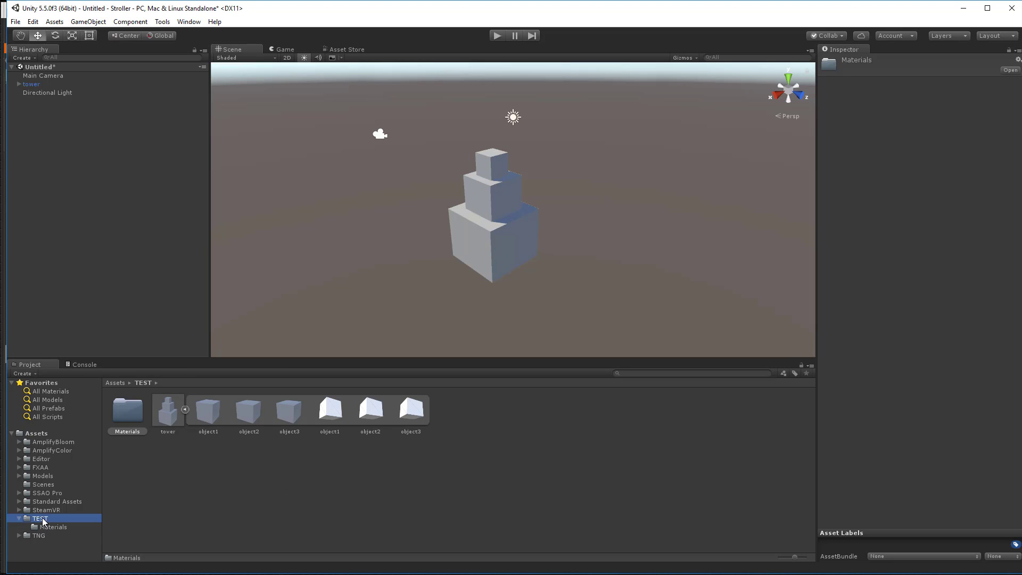
# Delete the tower asset, its scene object and the Materials folder
pyautogui.click(166, 423)
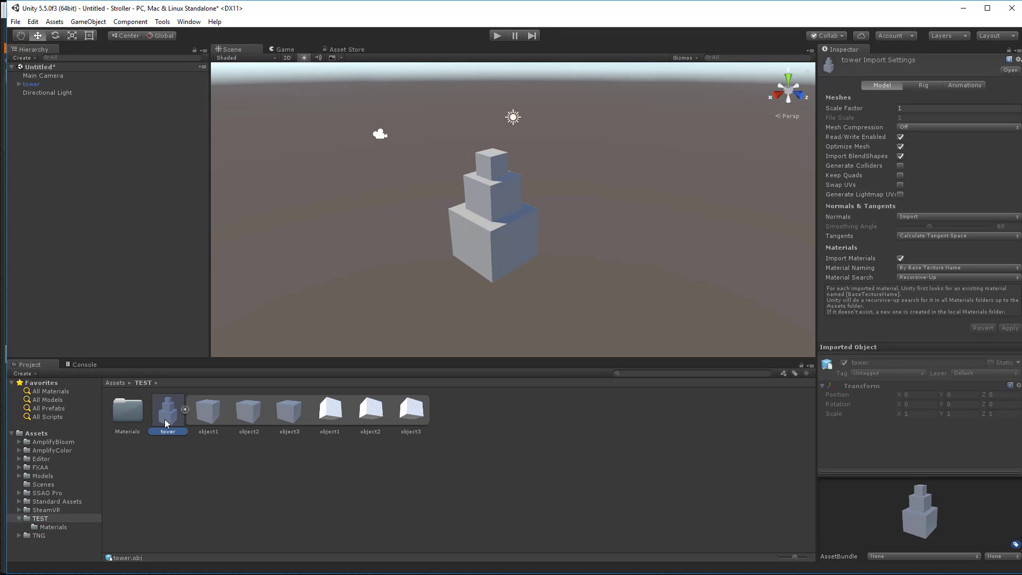
pyautogui.press('Delete')
pyautogui.click(549, 317)
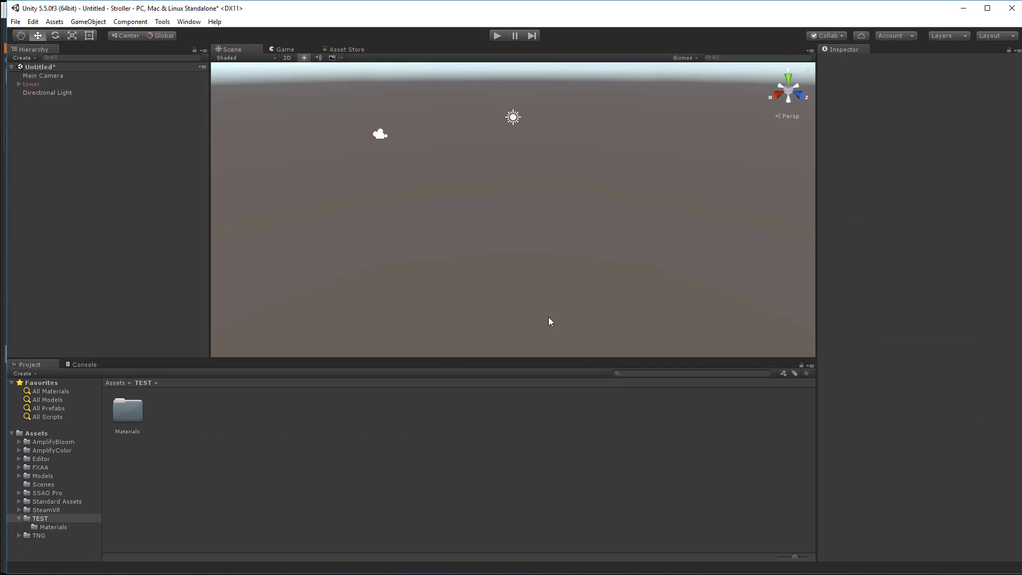
pyautogui.click(34, 84)
pyautogui.press('Delete')
pyautogui.click(132, 416)
pyautogui.press('Delete')
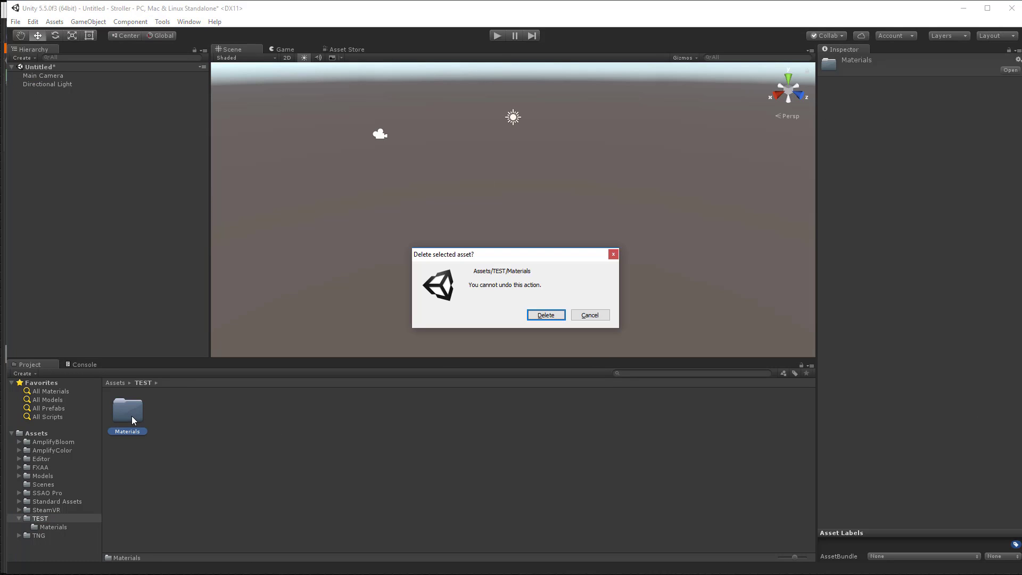
pyautogui.click(550, 315)
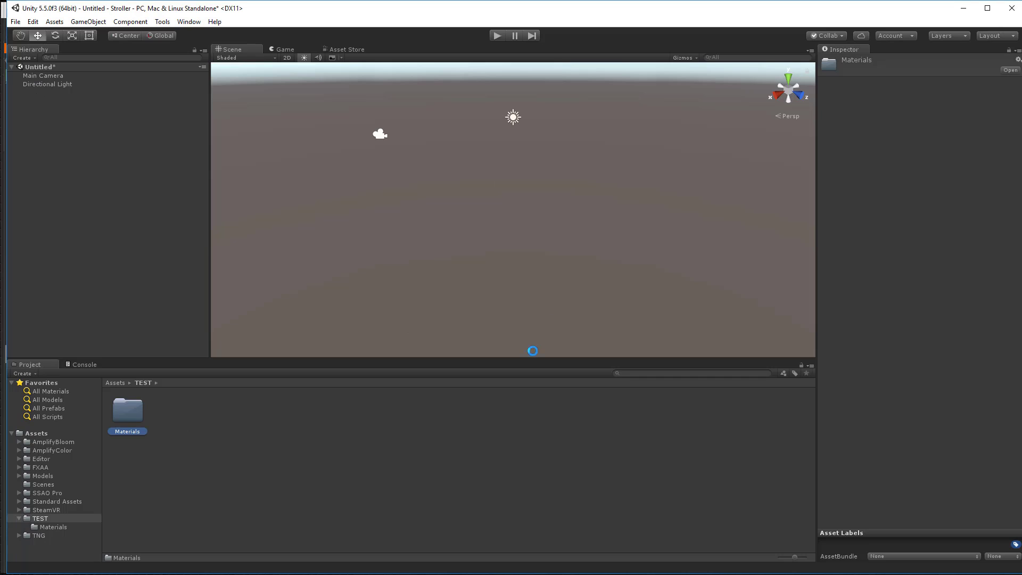
pyautogui.click(32, 518)
pyautogui.click(207, 451)
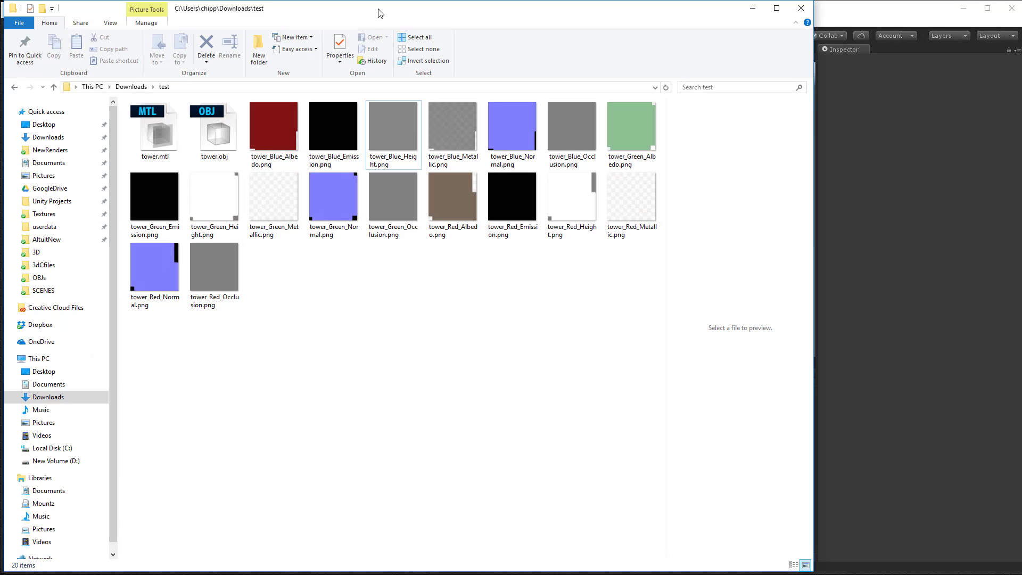
# Move Explorer aside and drag all 20 tower files into Unity's TEST folder
pyautogui.moveTo(379, 11); pyautogui.dragTo(589, 12)
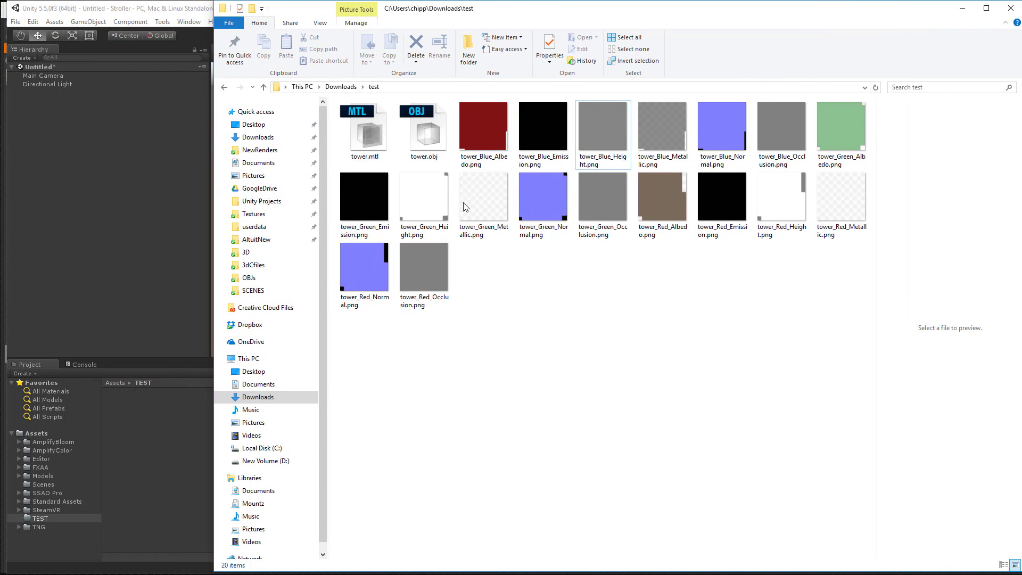
pyautogui.moveTo(351, 317); pyautogui.dragTo(142, 431)
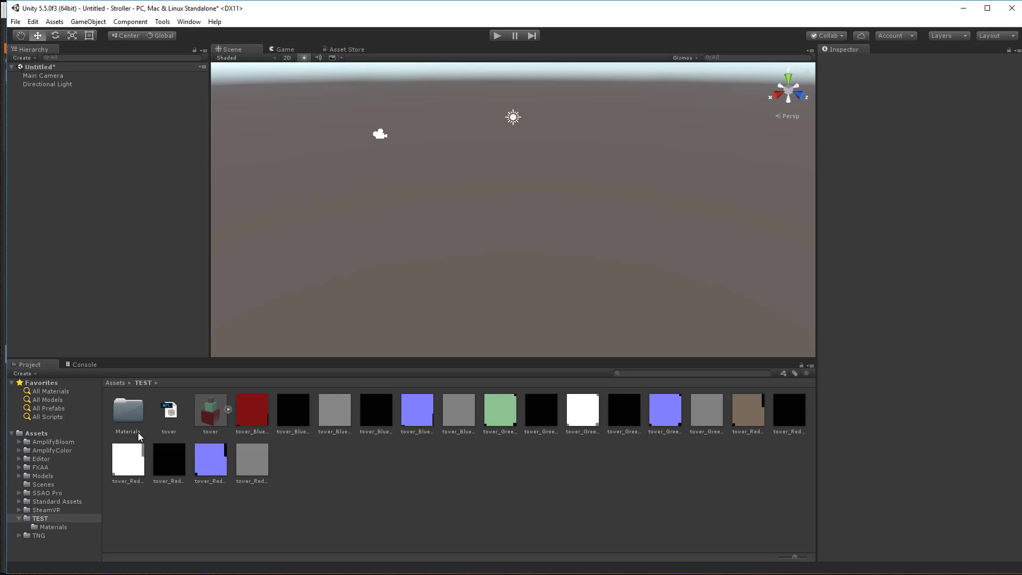
# Drag the tower into the Scene and orbit, zoom and pan to inspect the three stacked cubes
pyautogui.moveTo(210, 414); pyautogui.dragTo(492, 270)
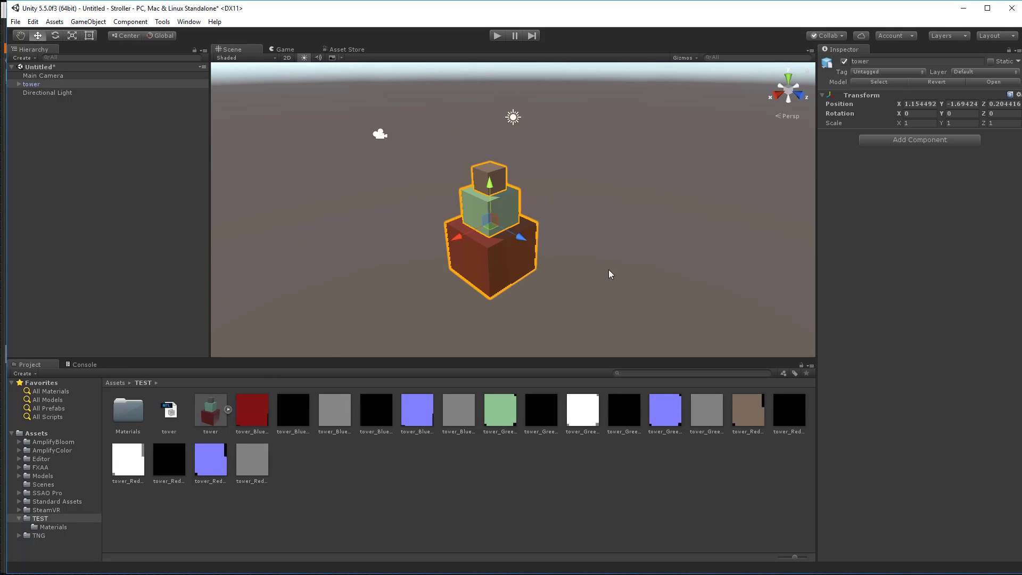
pyautogui.click(646, 222)
pyautogui.keyDown('alt'); pyautogui.moveTo(645, 223); pyautogui.dragTo(698, 365); pyautogui.keyUp('alt')
pyautogui.scroll(3, 678, 233)
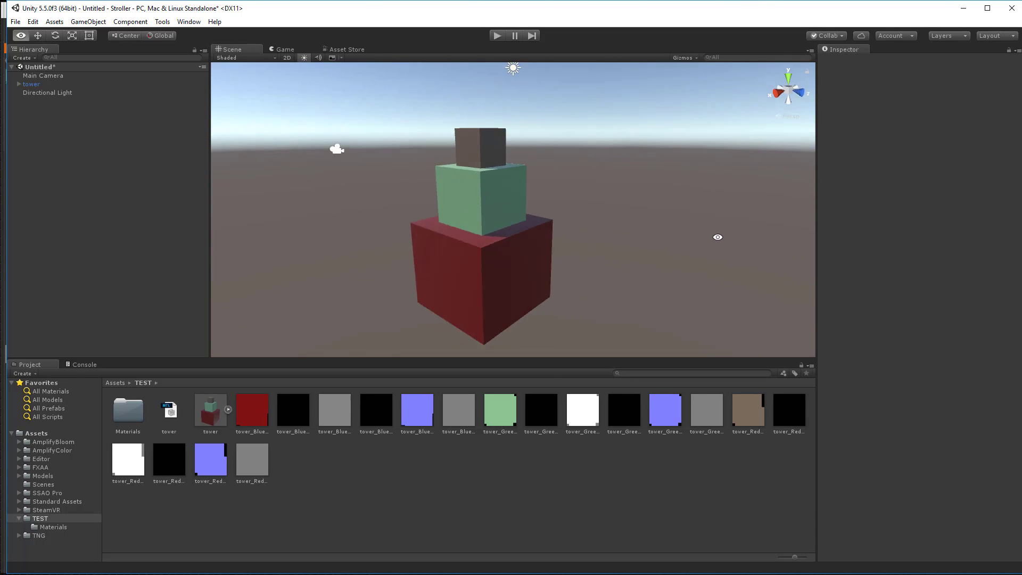
pyautogui.moveTo(652, 251); pyautogui.dragTo(655, 222)
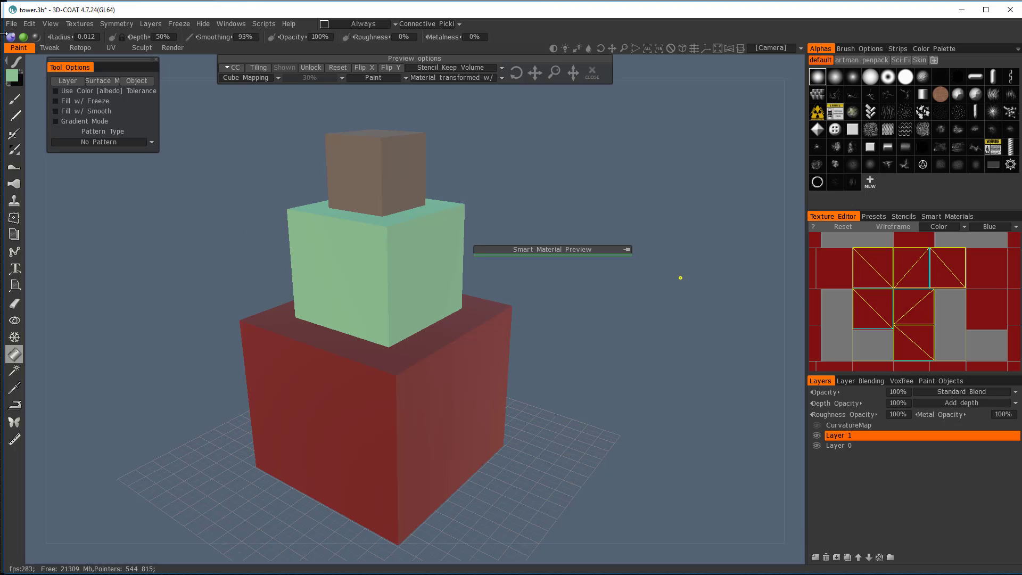
# Save the project as tower in Downloads, then dismiss the file write error
pyautogui.click(9, 25)
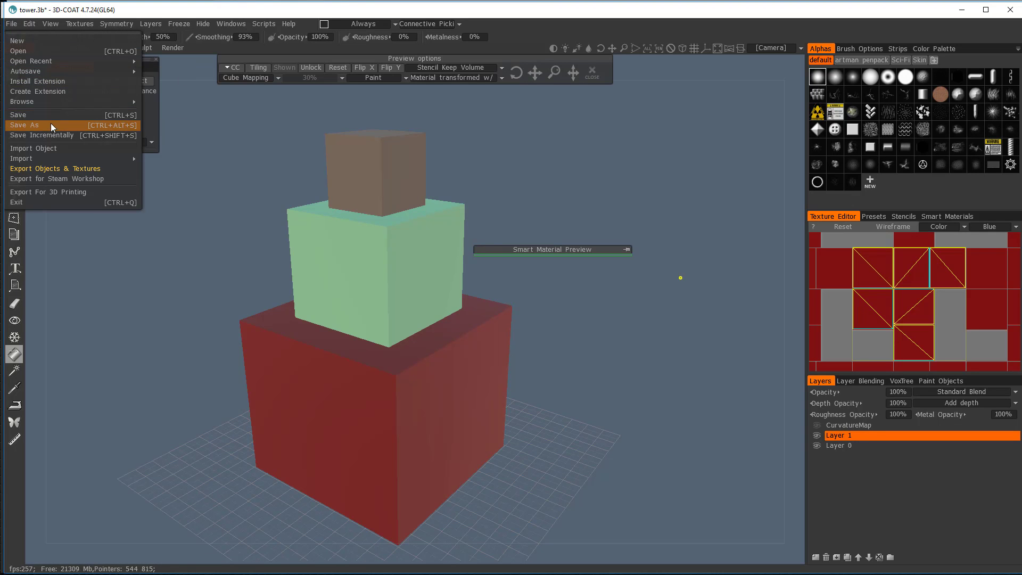
pyautogui.click(24, 125)
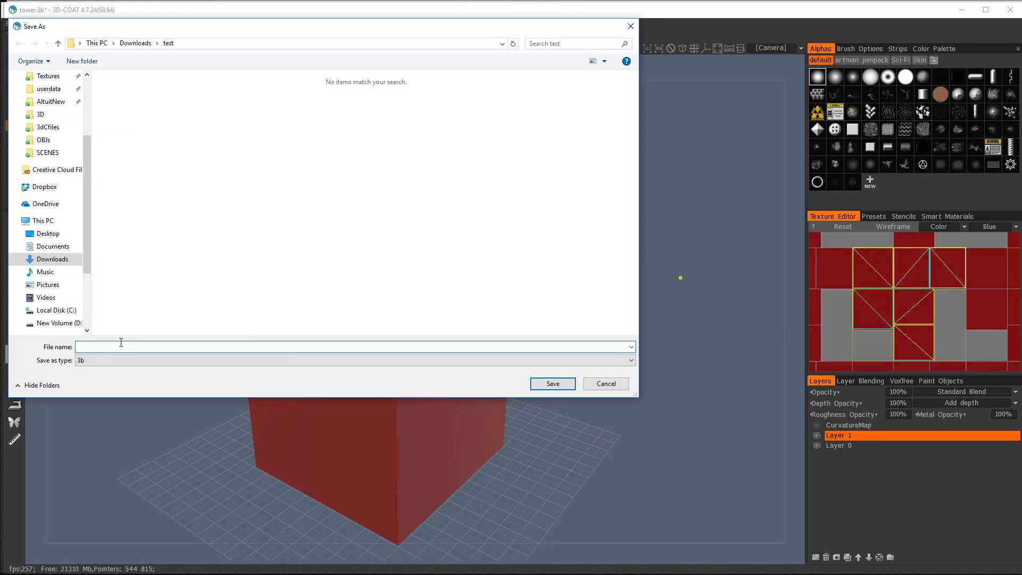
pyautogui.write('tower')
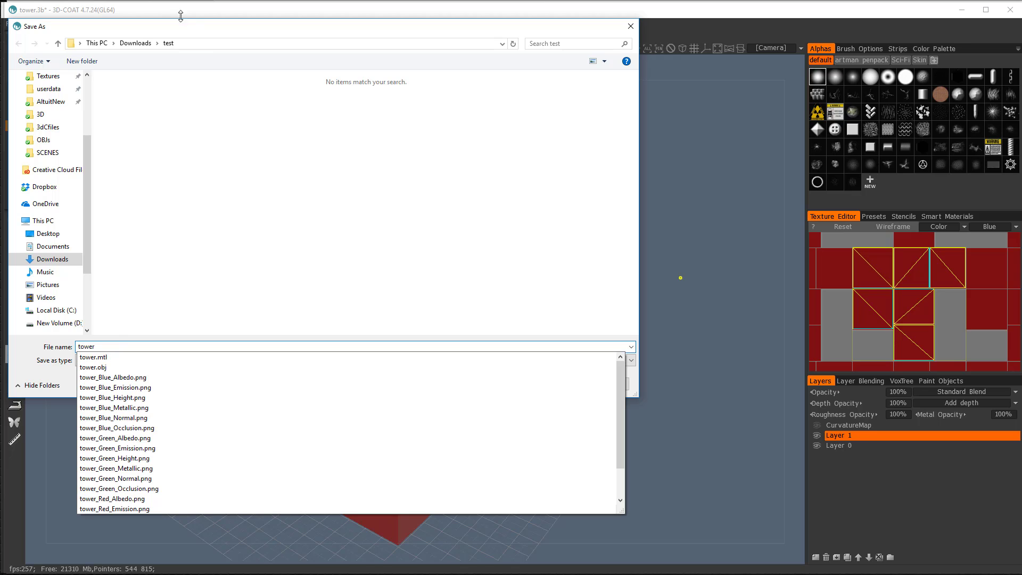
pyautogui.click(136, 44)
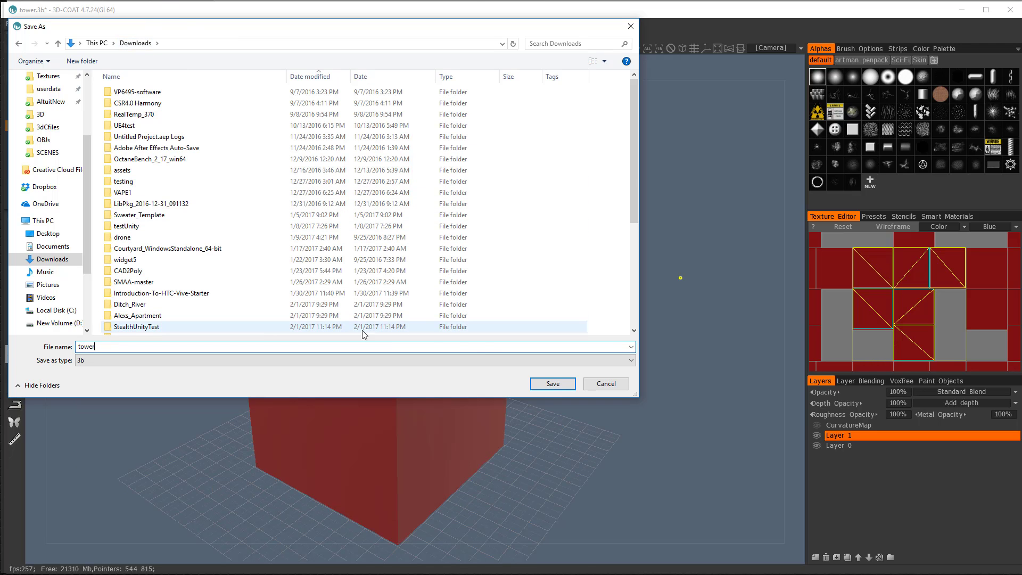
pyautogui.click(553, 383)
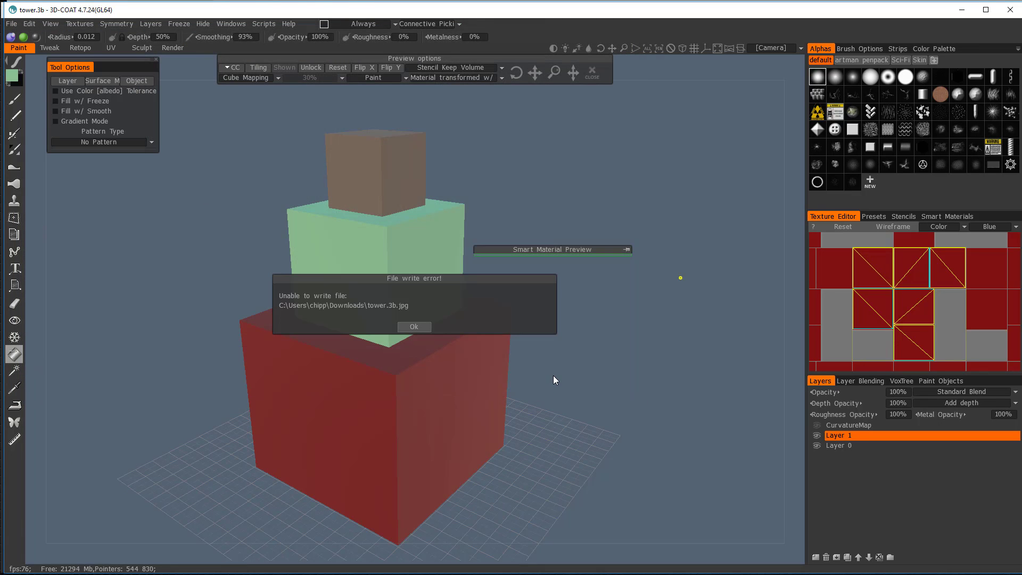
pyautogui.click(418, 326)
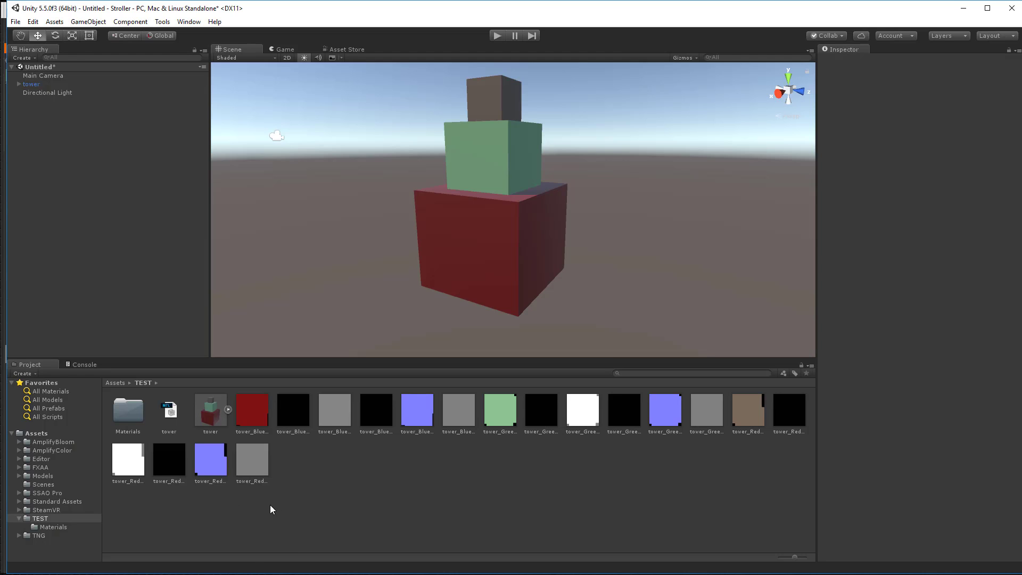
# Remove the tower from the scene and delete the tower_Red_Emission texture
pyautogui.click(37, 84)
pyautogui.press('Delete')
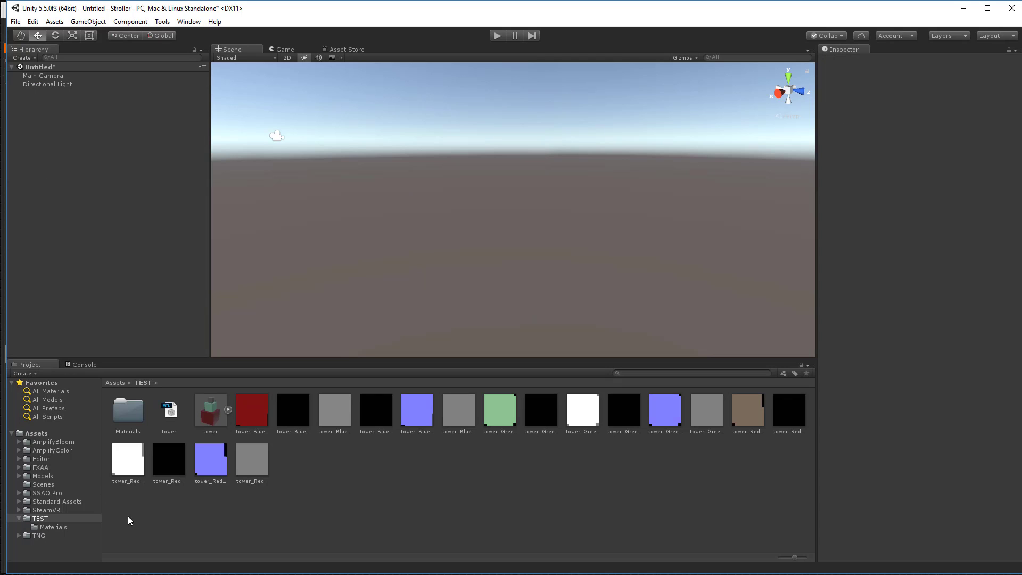
pyautogui.click(779, 409)
pyautogui.press('Delete')
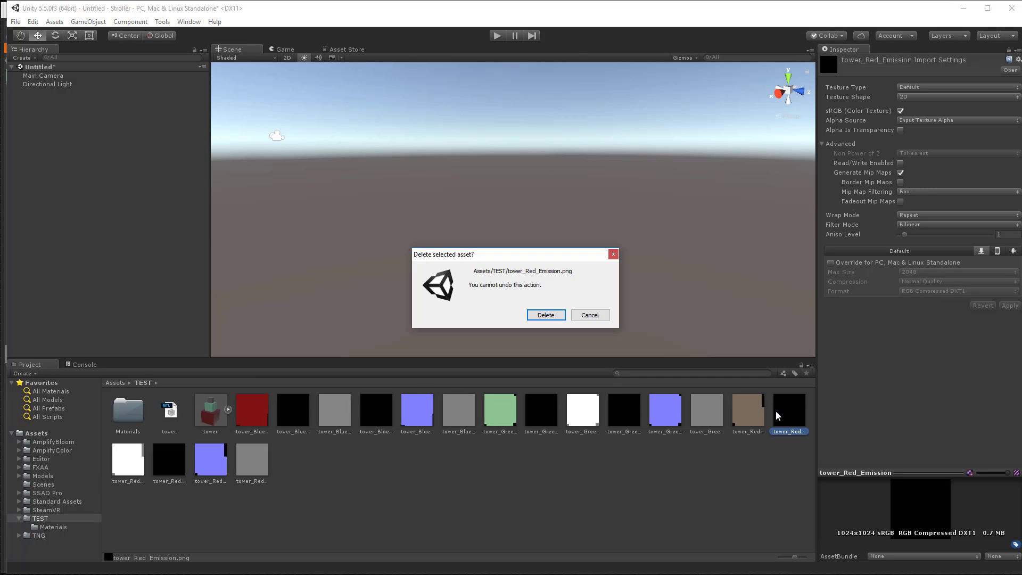
pyautogui.click(542, 314)
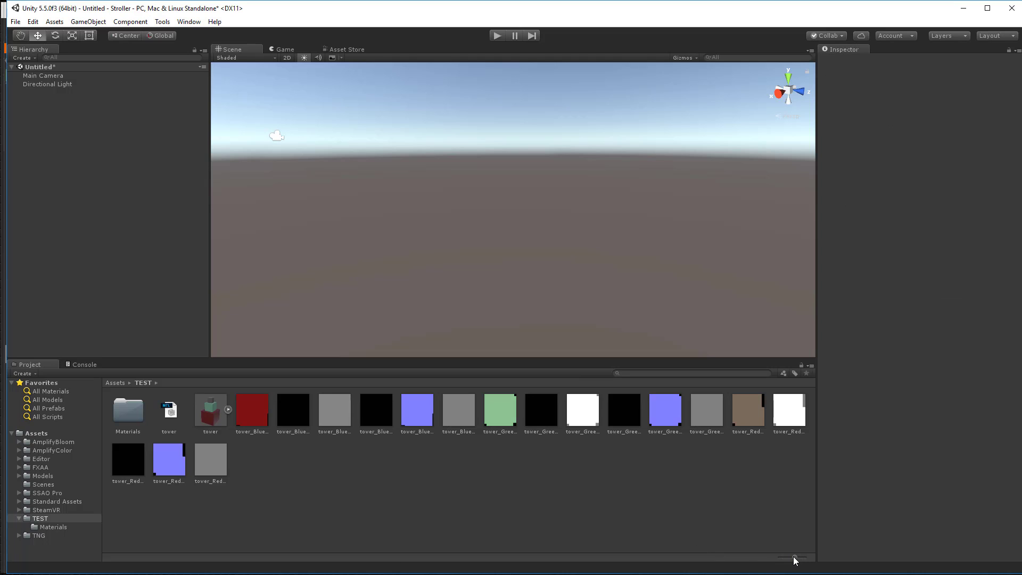
# Switch the Project panel to list view, then select and delete all remaining tower assets
pyautogui.moveTo(794, 557); pyautogui.dragTo(662, 556)
pyautogui.click(126, 394)
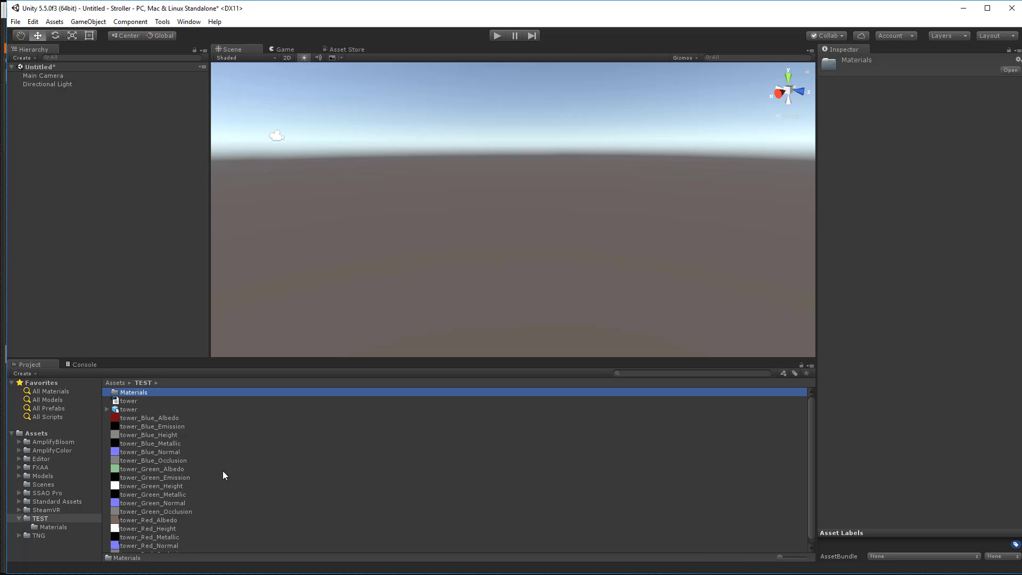
pyautogui.scroll(-1, 228, 474)
pyautogui.keyDown('shift'); pyautogui.click(164, 550); pyautogui.keyUp('shift')
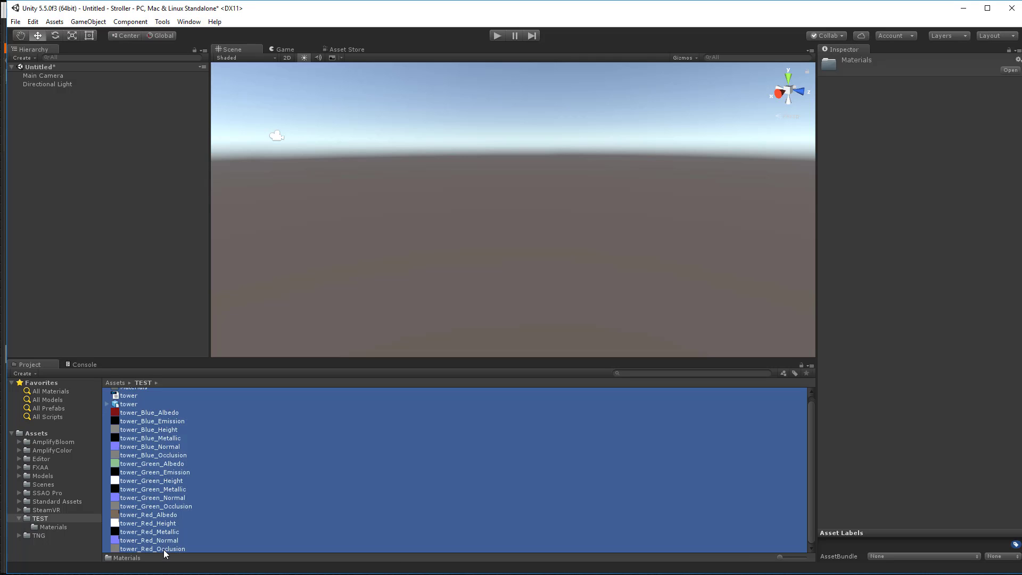
pyautogui.press('Delete')
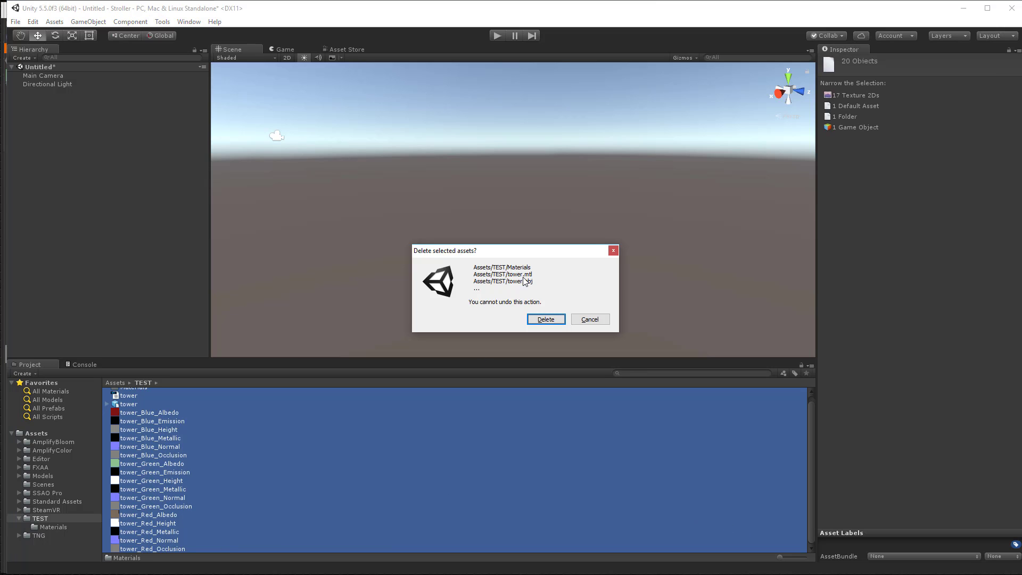
pyautogui.click(544, 319)
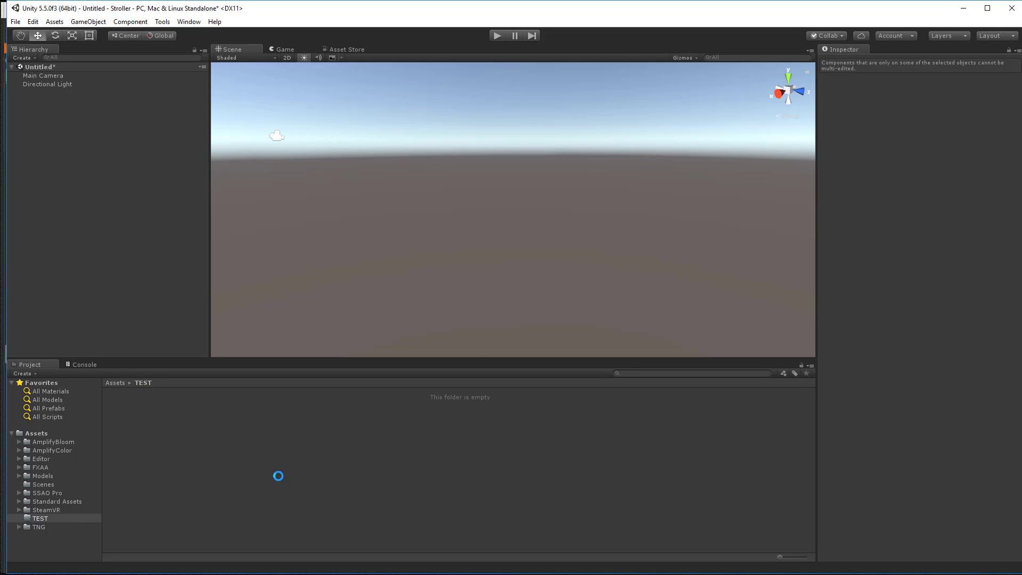
pyautogui.rightClick(228, 410)
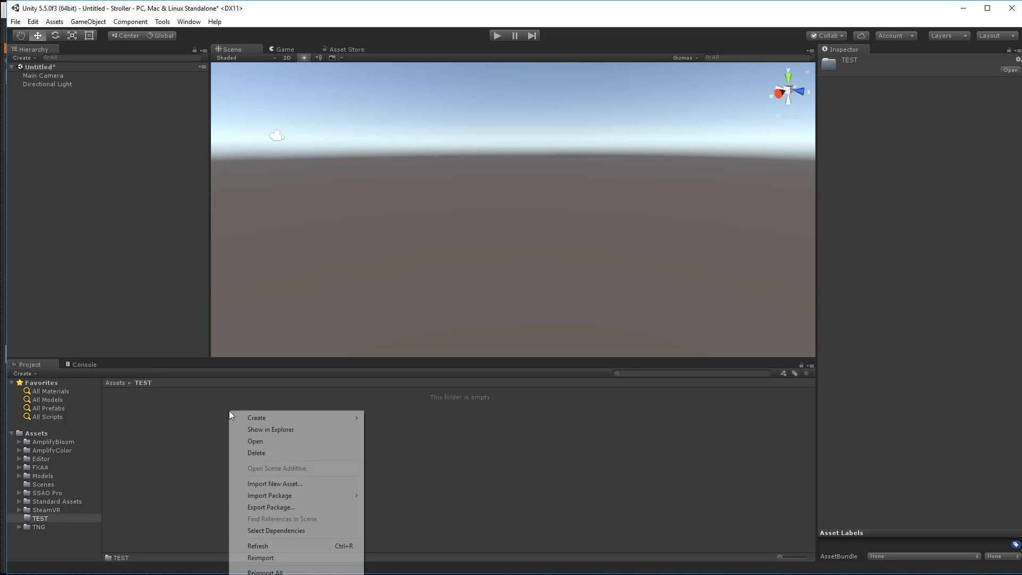
pyautogui.click(299, 483)
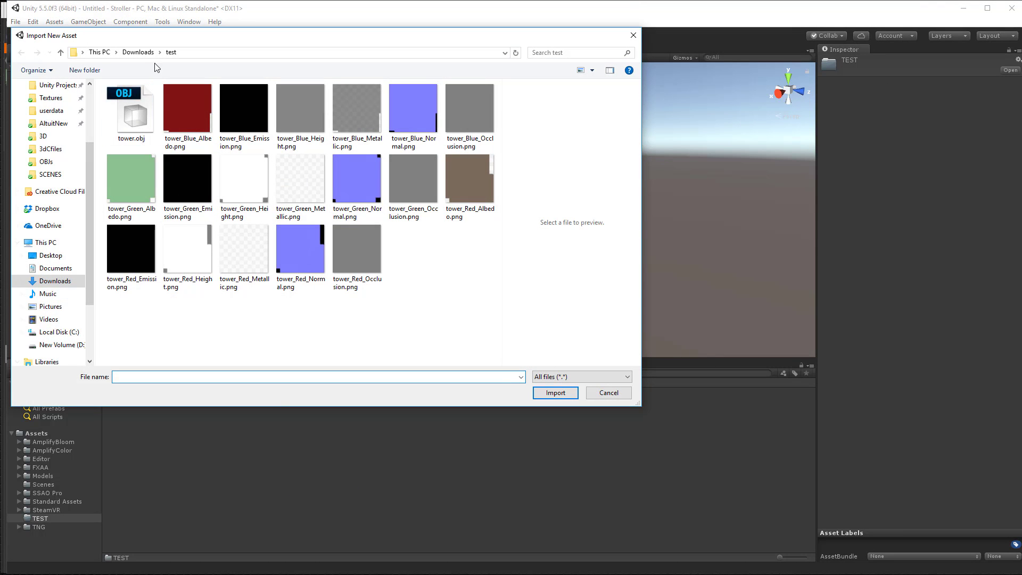
pyautogui.click(143, 52)
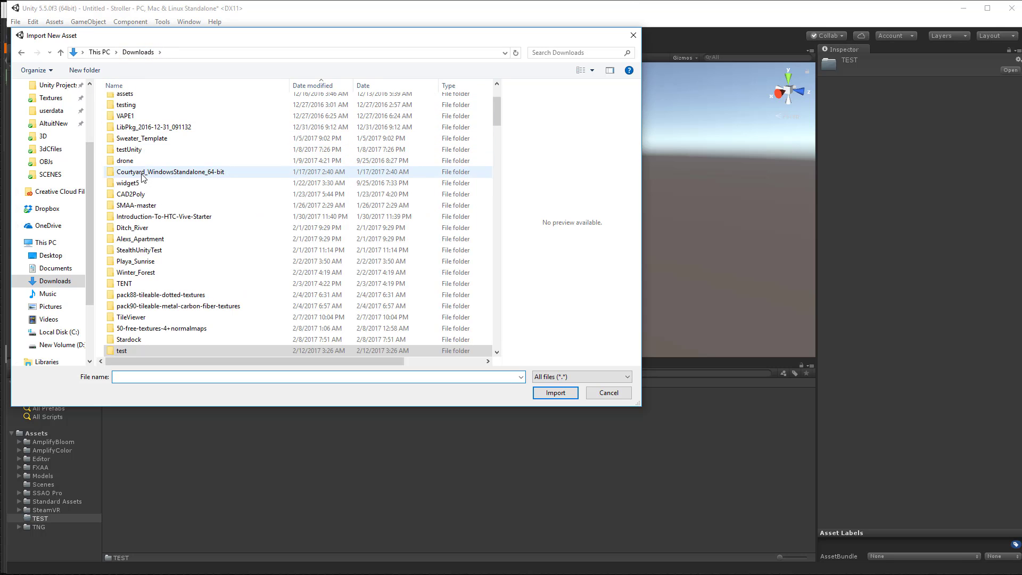
pyautogui.click(302, 86)
pyautogui.scroll(-10, 184, 149)
pyautogui.scroll(15, 156, 147)
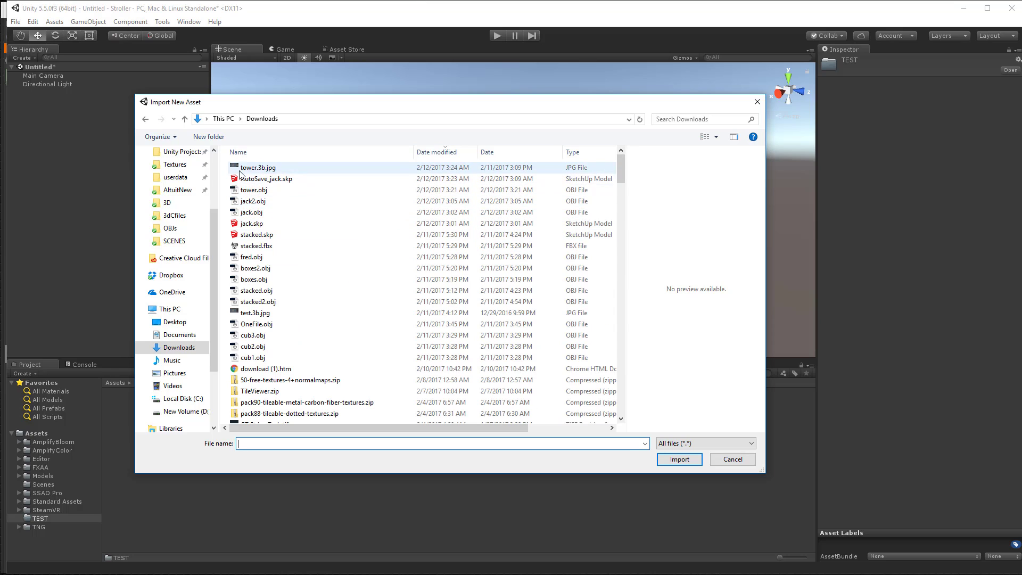
pyautogui.click(667, 444)
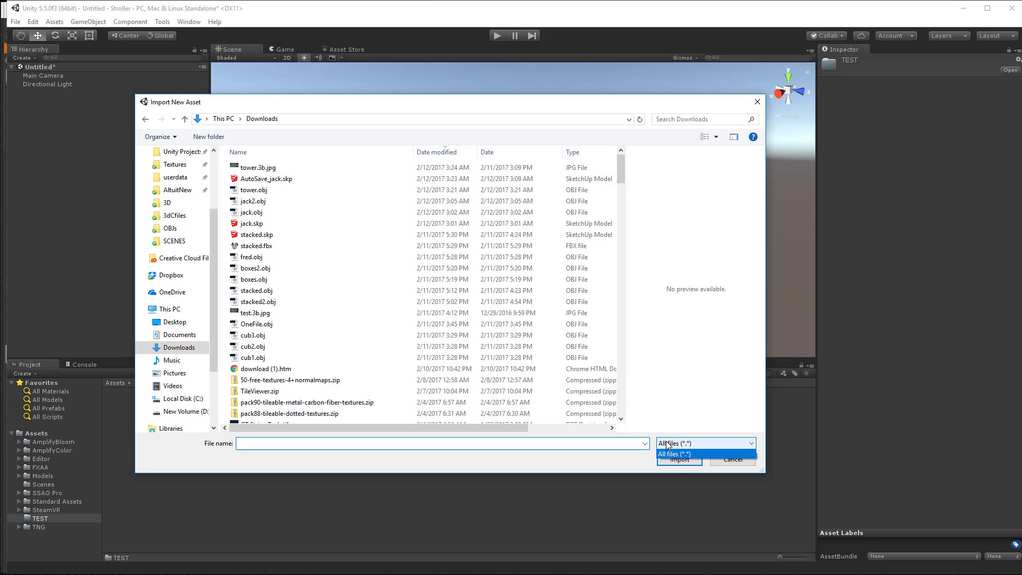
pyautogui.click(606, 466)
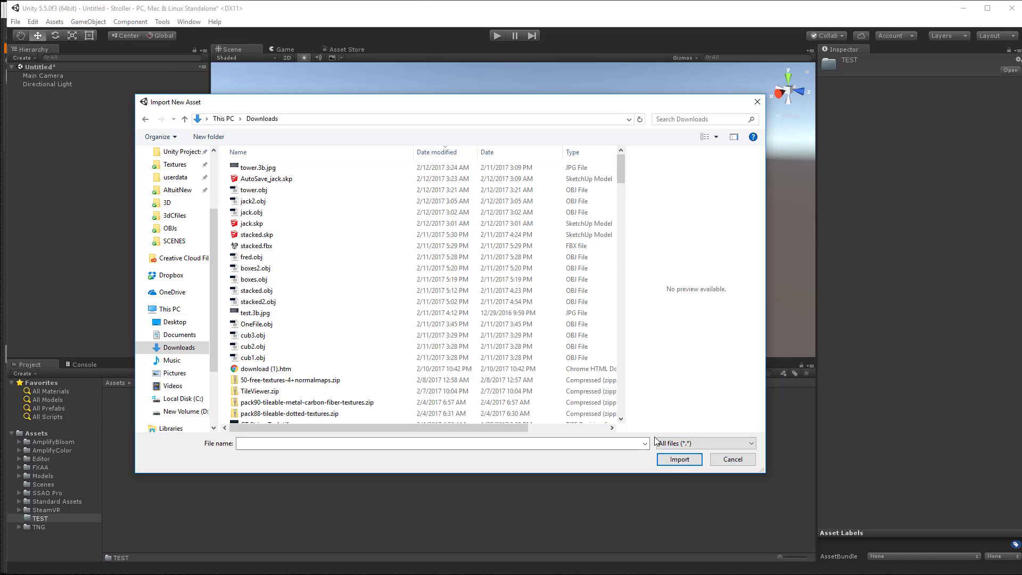
pyautogui.click(732, 461)
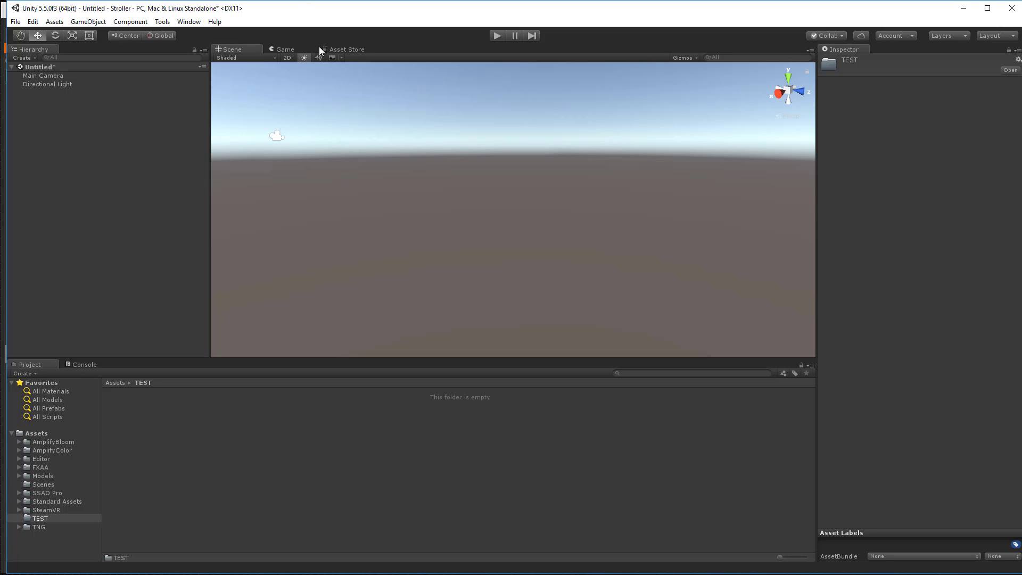
# Search the Asset Store for '3d coat' and open the 3DCoat to Unity product page
pyautogui.click(356, 48)
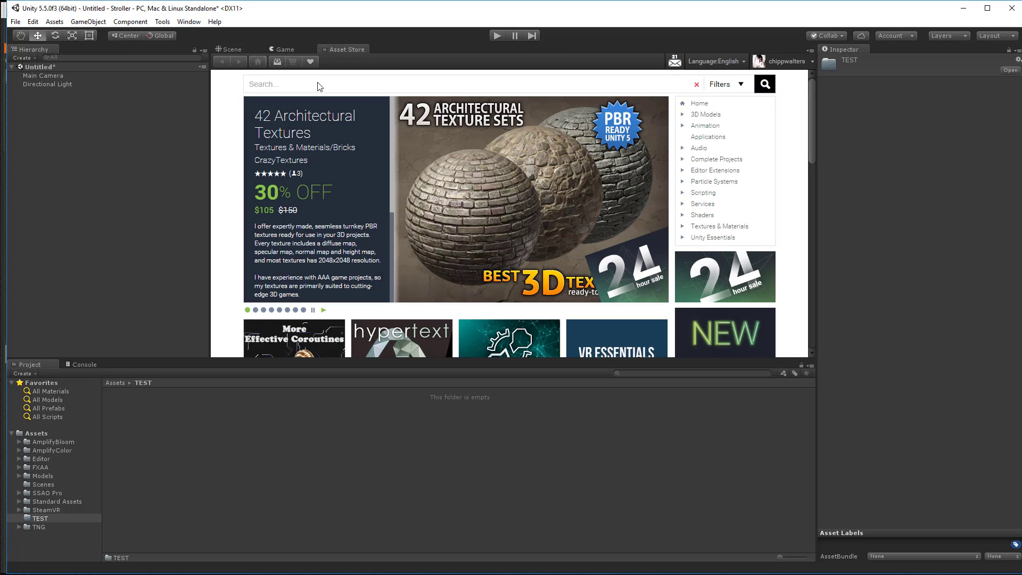
pyautogui.click(291, 81)
pyautogui.write('3d coat')
pyautogui.press('Return')
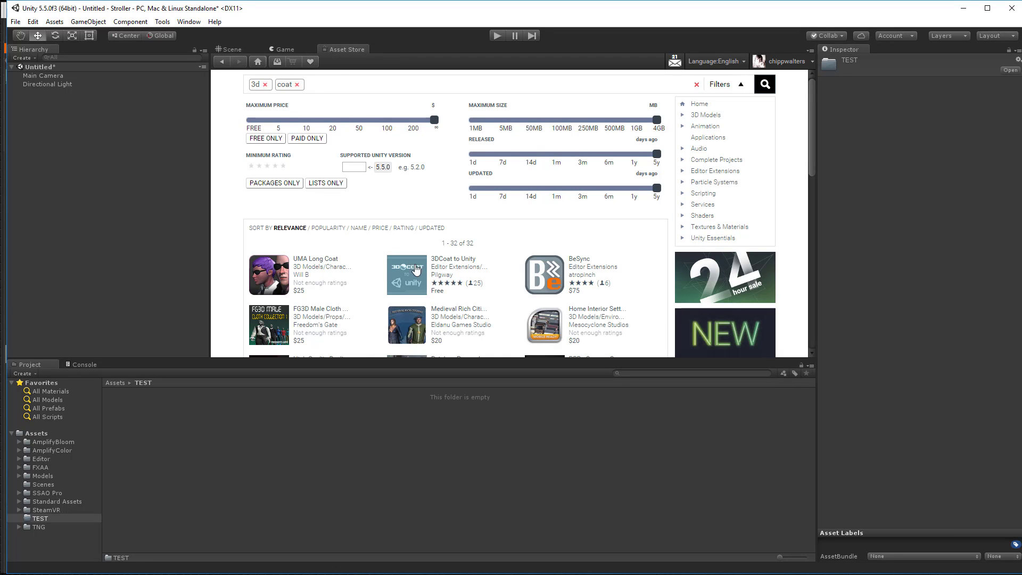
pyautogui.click(416, 270)
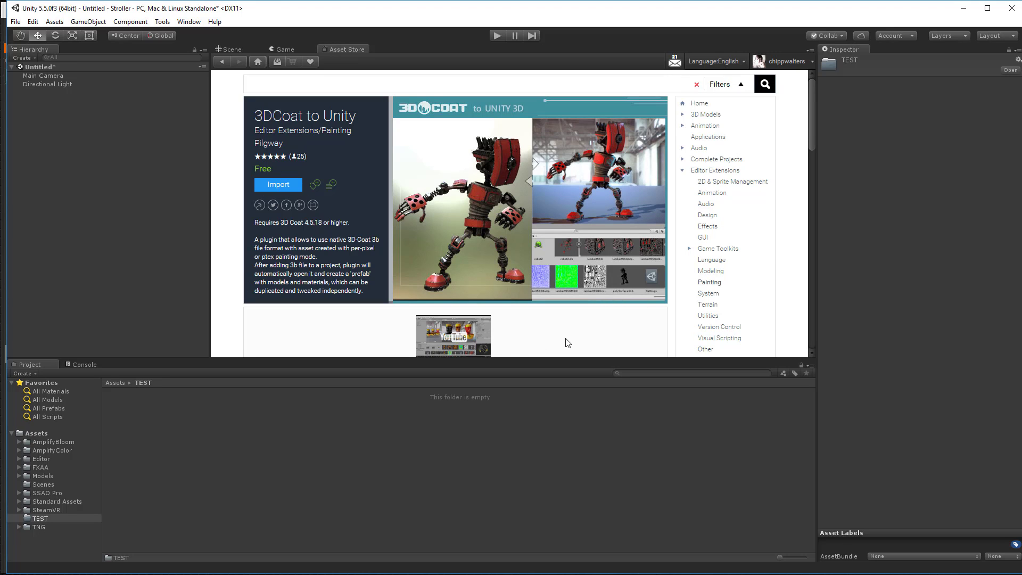
# Import the 3DCoat to Unity plugin, dismiss the nothing-to-import notice, and return to the Scene view
pyautogui.click(279, 186)
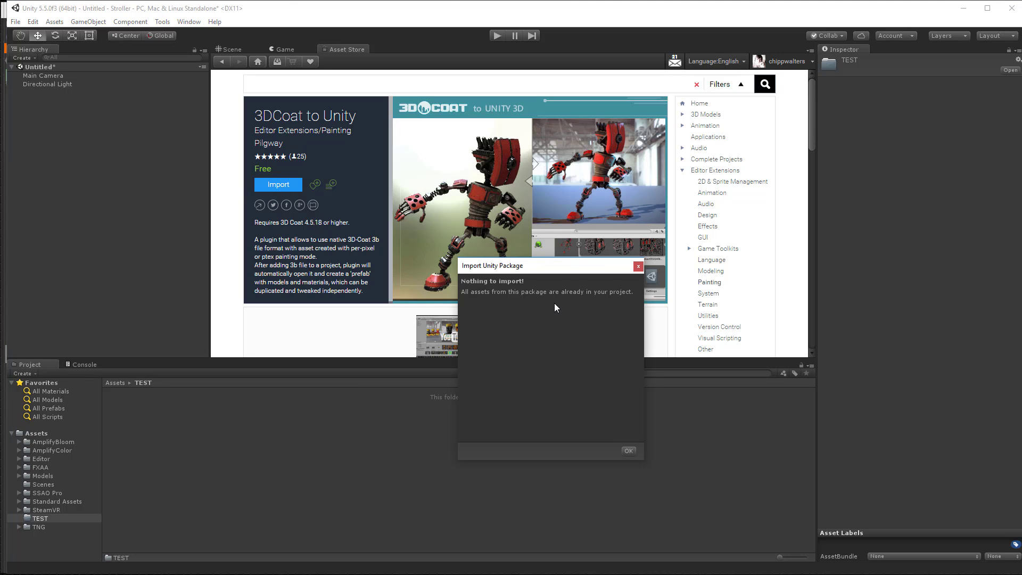
pyautogui.click(628, 451)
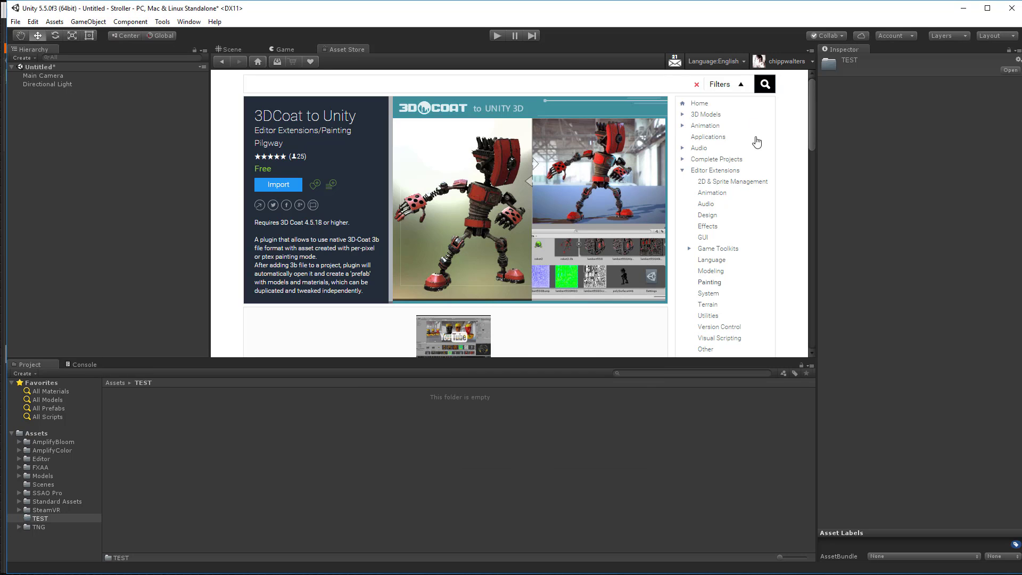
pyautogui.click(228, 50)
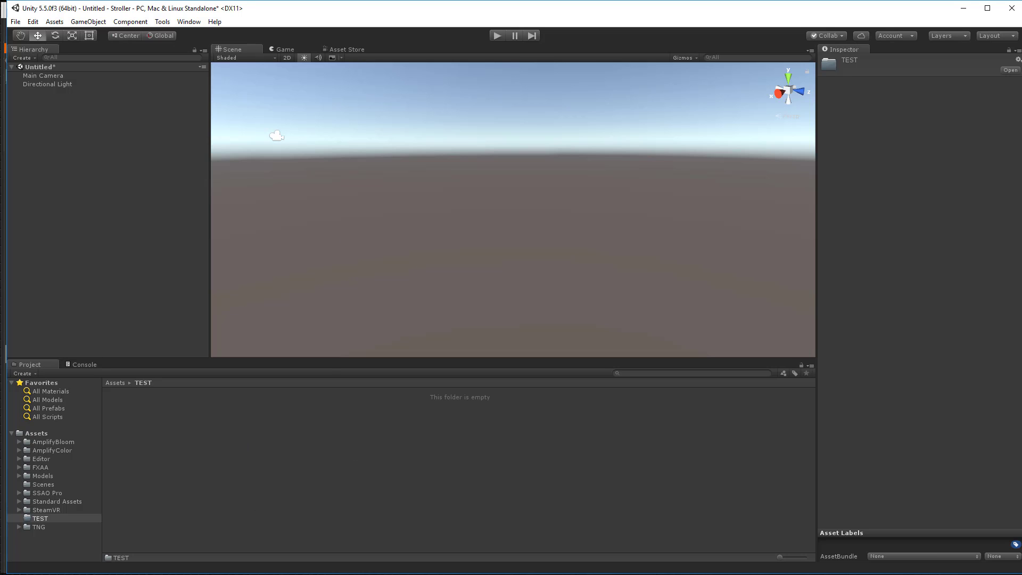
# Drag tower.3b from the Downloads folder into the TEST folder of Unity's Project panel
pyautogui.hotkey('alt', 'Tab')
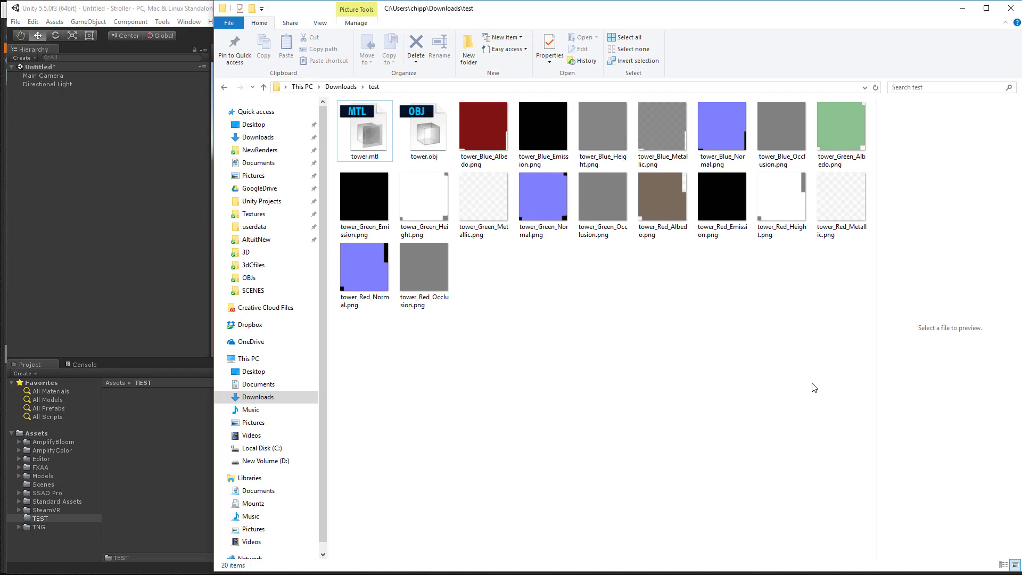
pyautogui.click(341, 88)
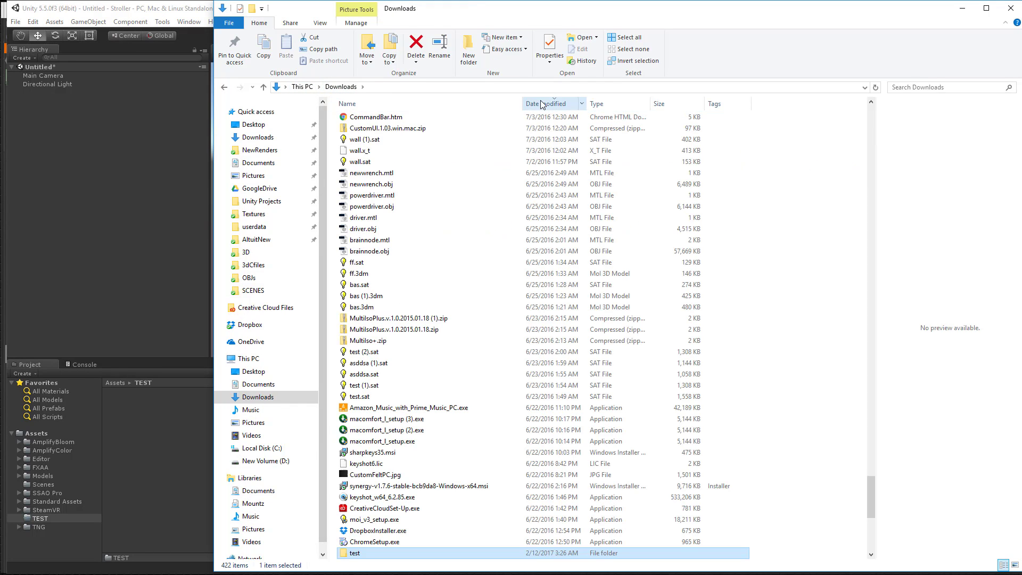
pyautogui.moveTo(866, 496); pyautogui.dragTo(870, 111)
pyautogui.moveTo(358, 120); pyautogui.dragTo(139, 439)
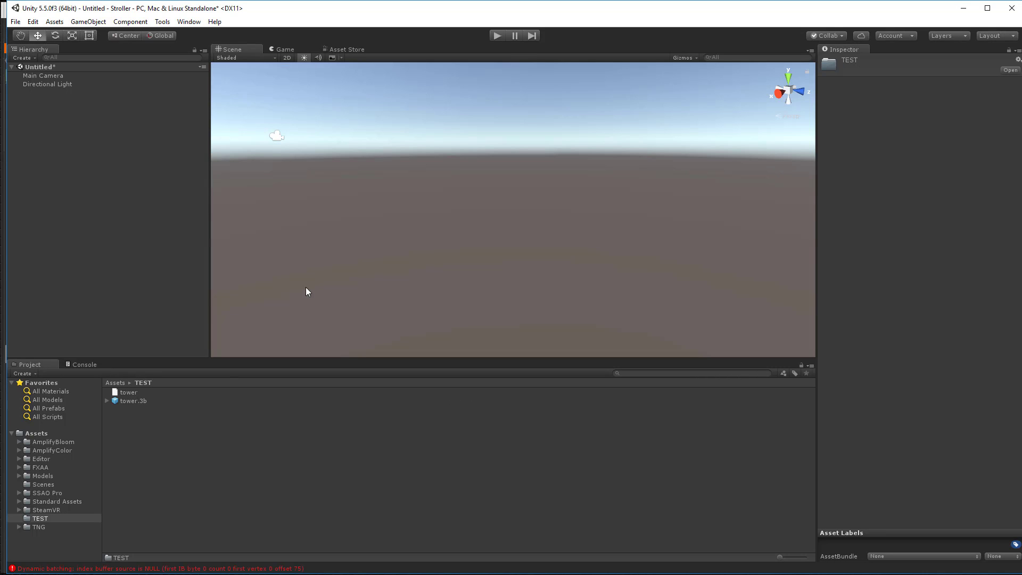
# Drop the tower.3b model into the Scene view and zoom in on it
pyautogui.click(107, 401)
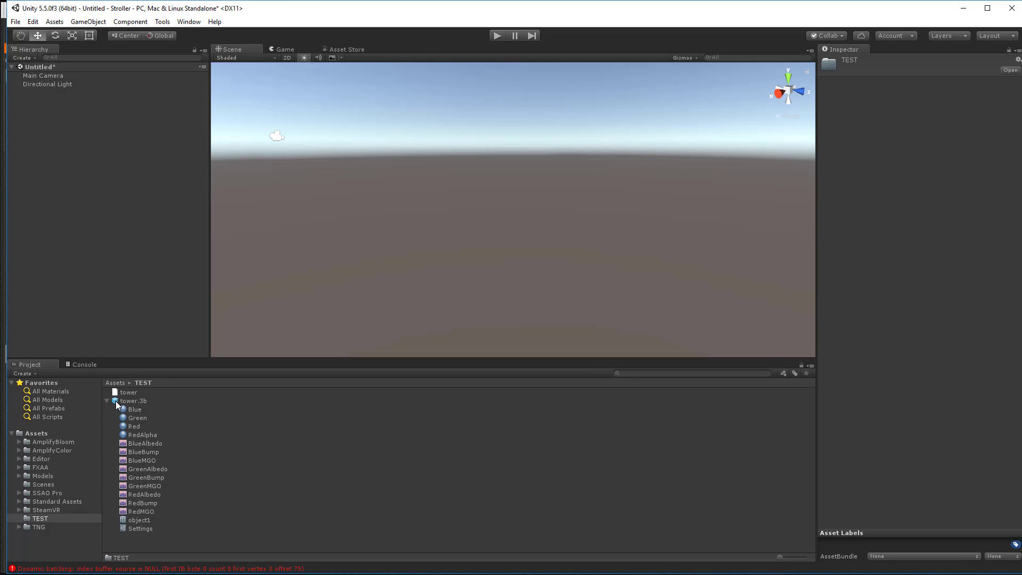
pyautogui.moveTo(118, 402); pyautogui.dragTo(472, 235)
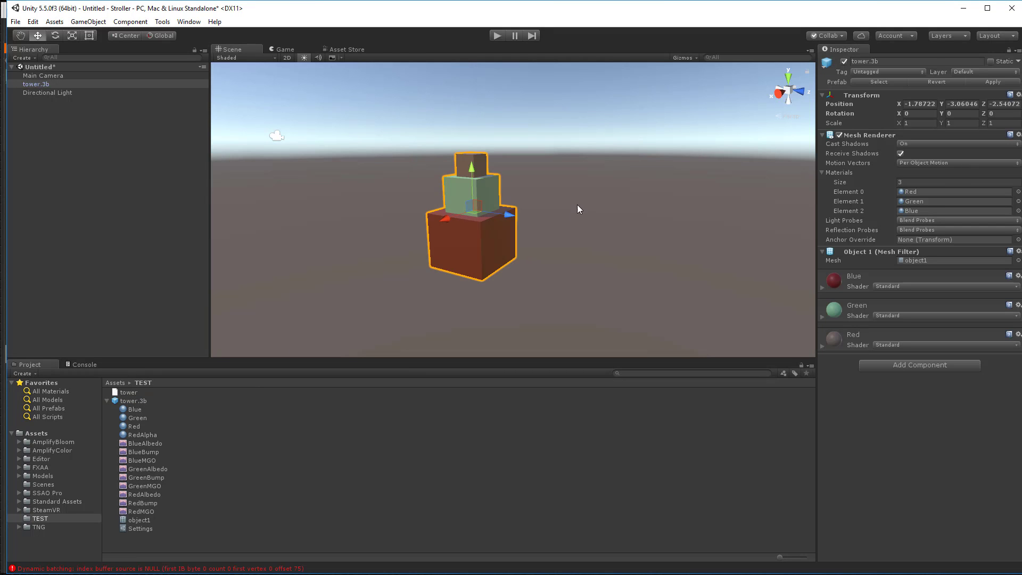
pyautogui.scroll(3, 601, 202)
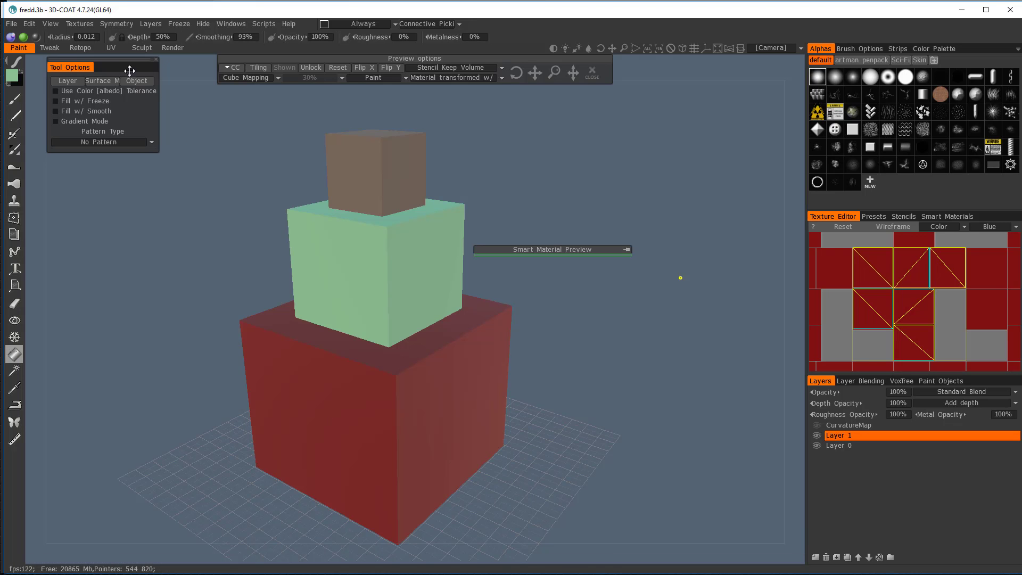
# Open tower.3b in 3D-Coat from Unity Projects > Stroller > Assets > TEST
pyautogui.click(15, 24)
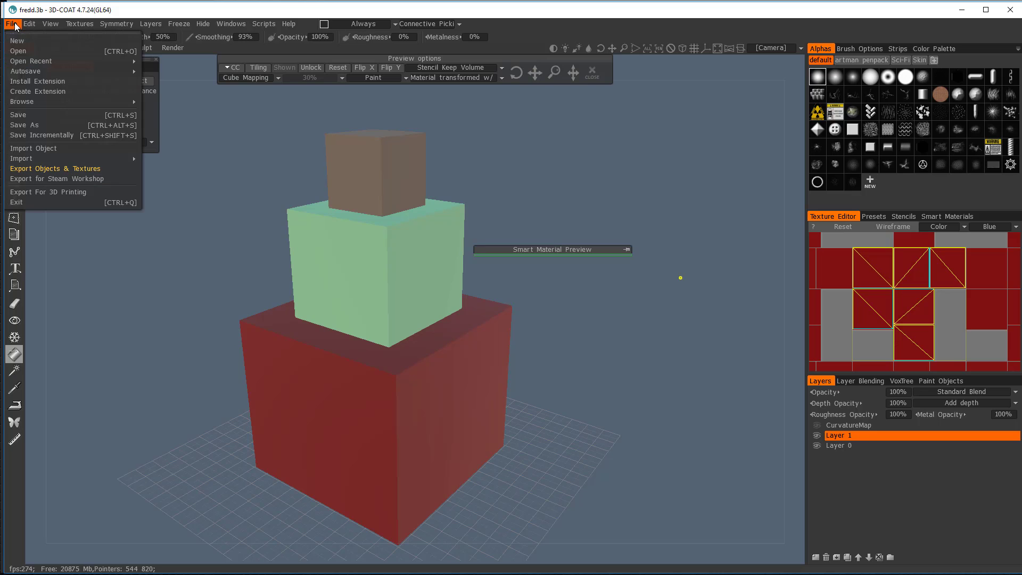
pyautogui.click(33, 51)
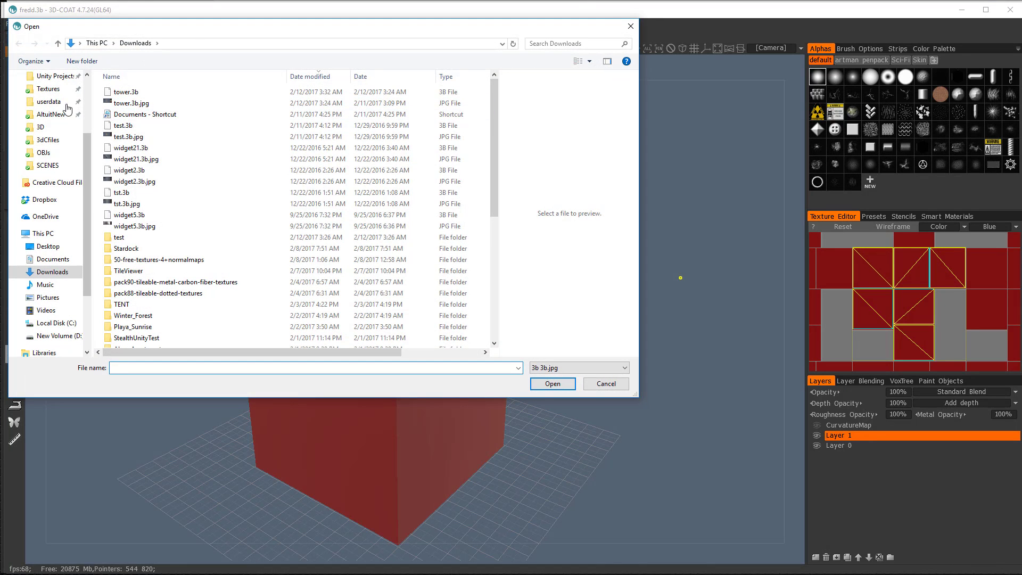
pyautogui.click(56, 76)
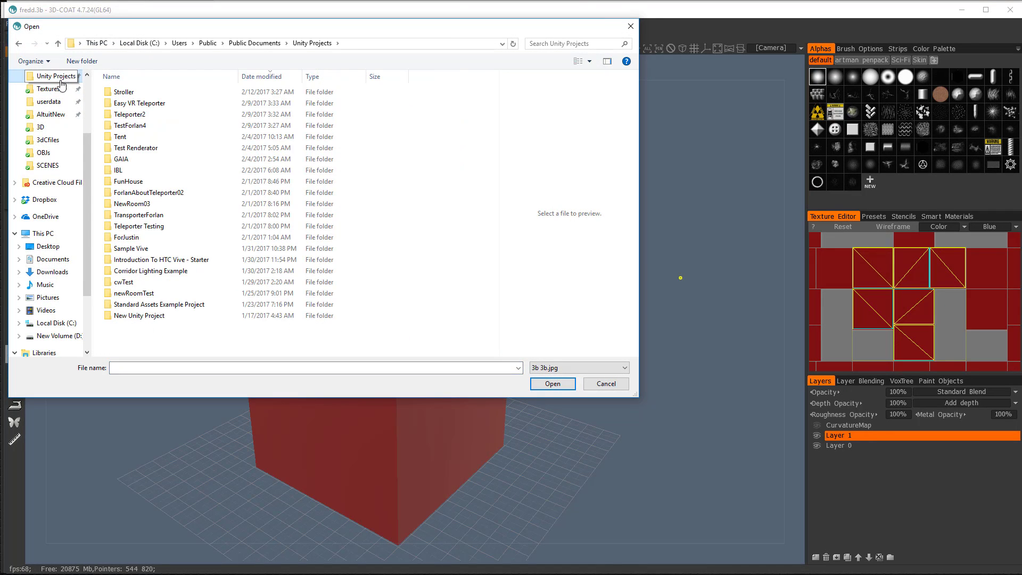
pyautogui.doubleClick(125, 93)
pyautogui.click(126, 94)
pyautogui.doubleClick(126, 94)
pyautogui.doubleClick(129, 191)
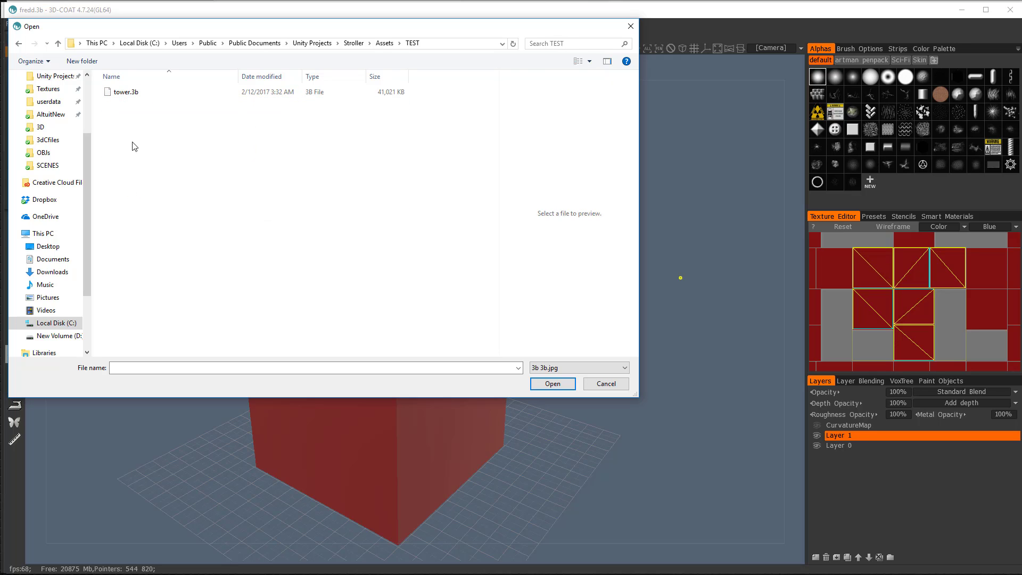
pyautogui.click(121, 92)
pyautogui.click(554, 384)
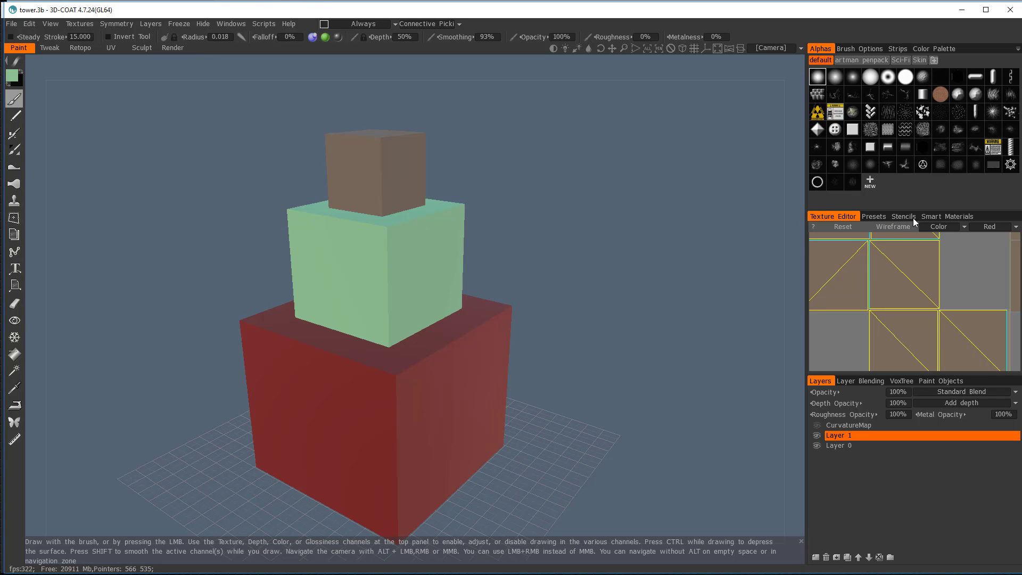
# Set the paint colour to magenta in the Color Palette
pyautogui.click(947, 217)
pyautogui.scroll(1, 865, 294)
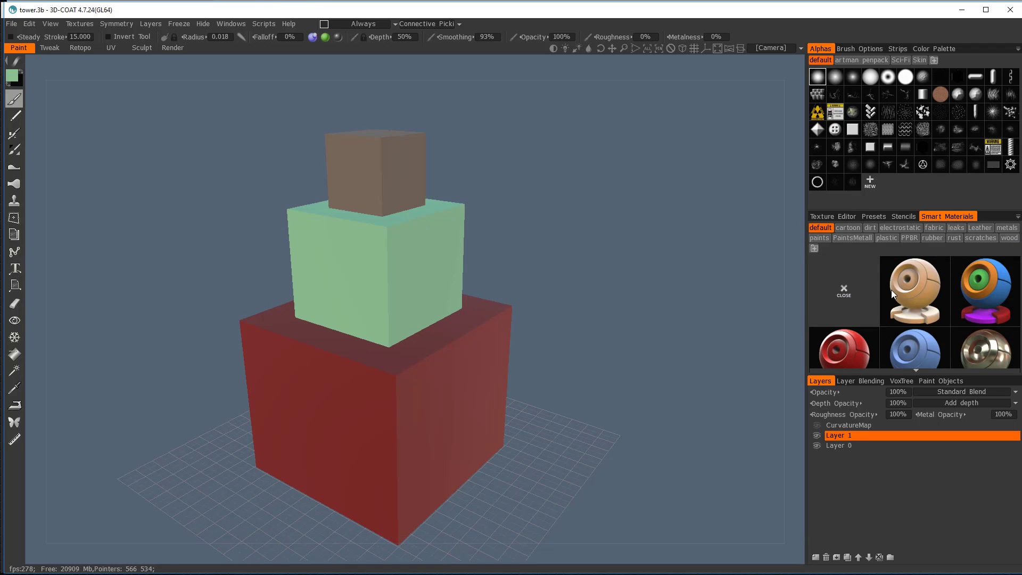
pyautogui.click(8, 80)
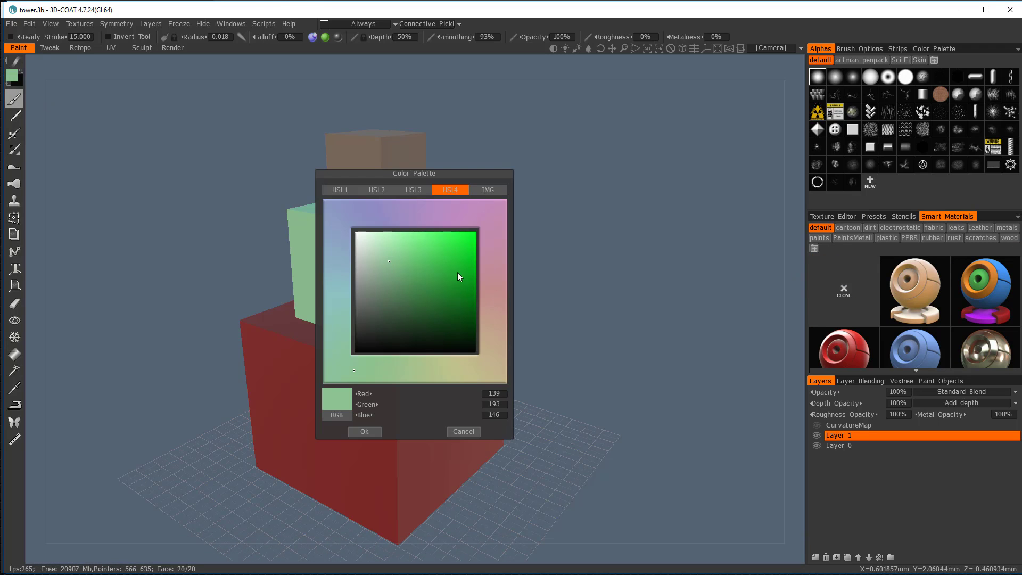
pyautogui.moveTo(474, 240); pyautogui.dragTo(485, 212)
pyautogui.click(485, 216)
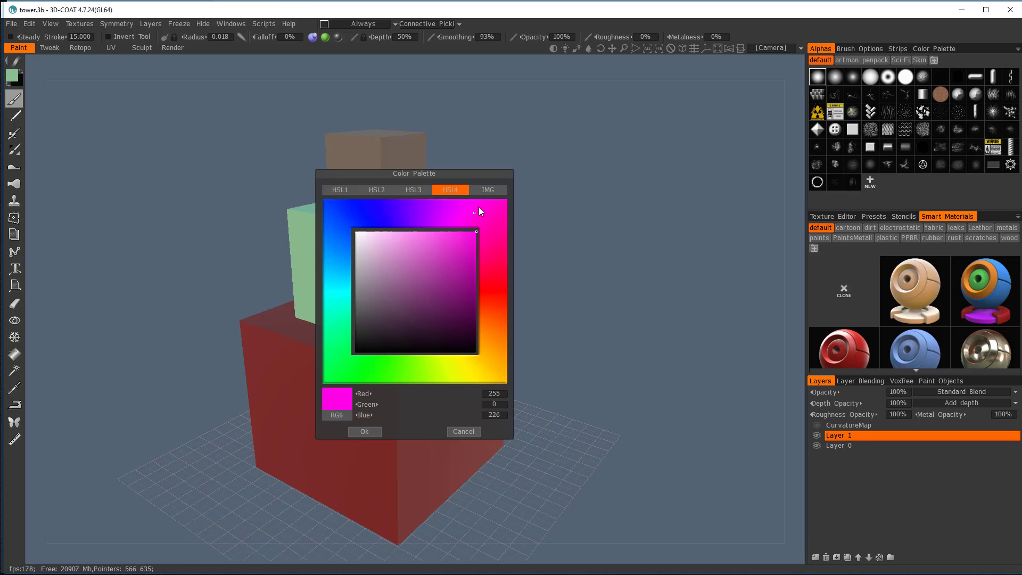
pyautogui.click(364, 431)
# Fill the top cube with magenta and save tower.3b
pyautogui.click(14, 354)
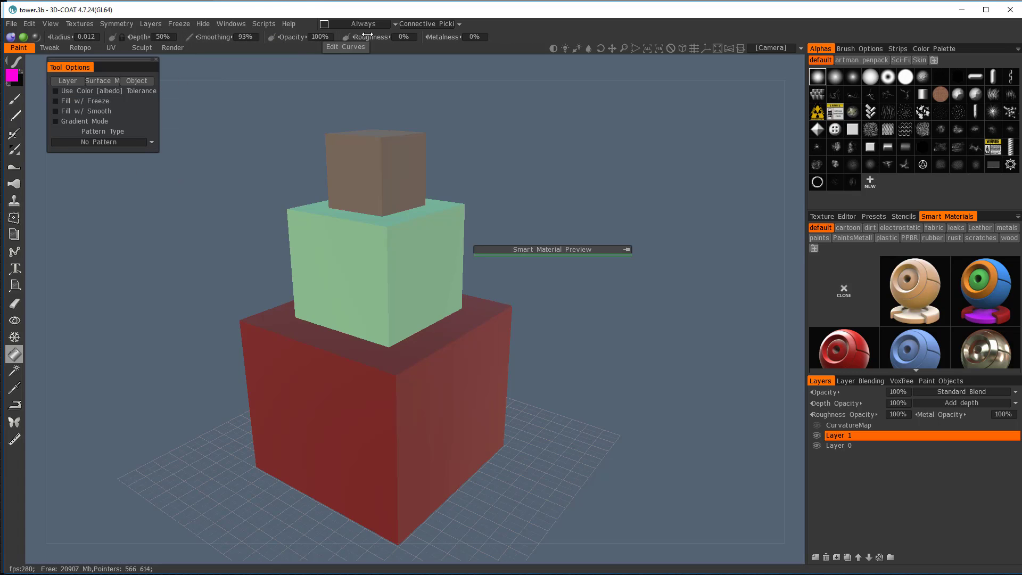
pyautogui.click(393, 137)
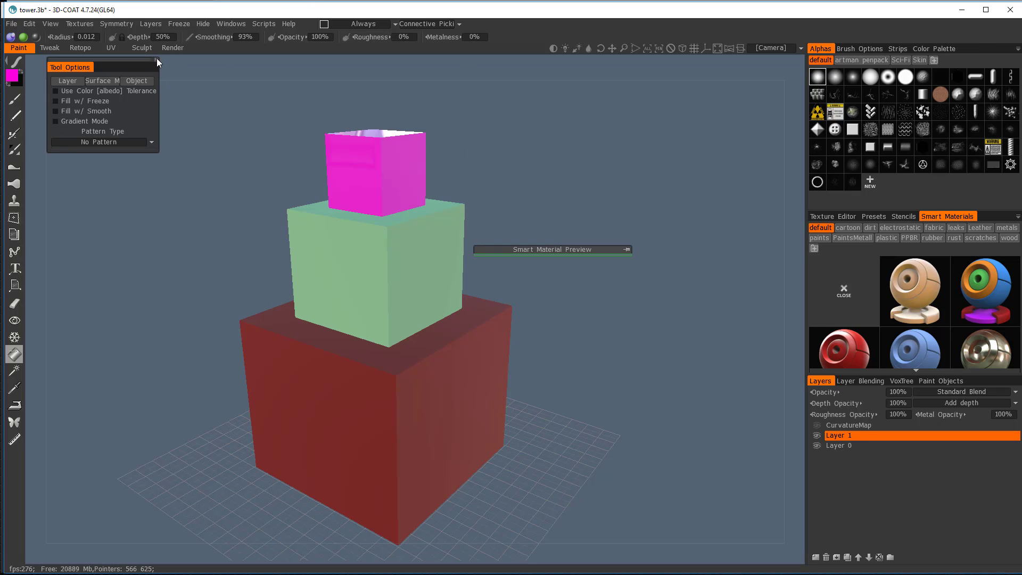
pyautogui.click(11, 23)
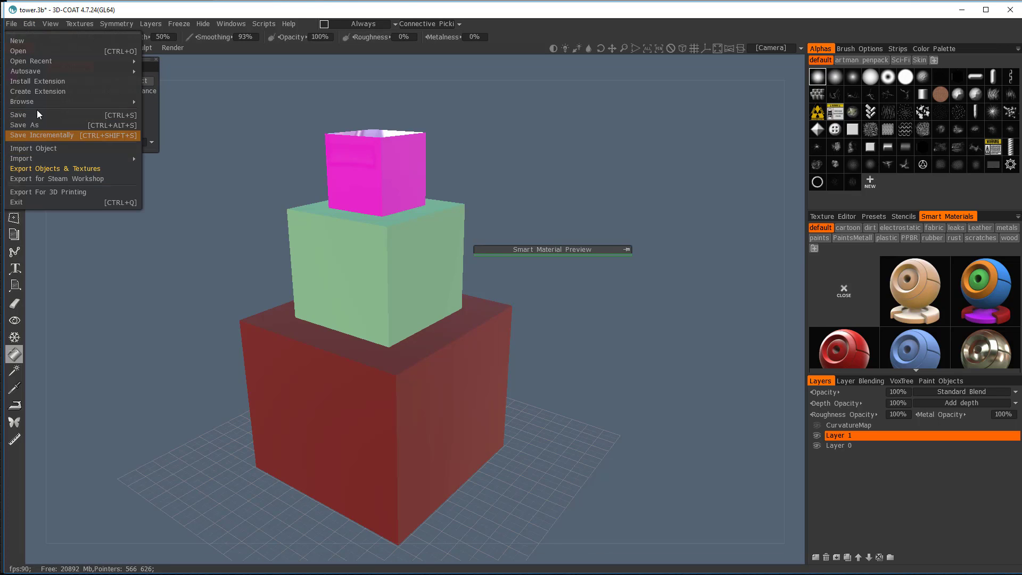
pyautogui.click(37, 116)
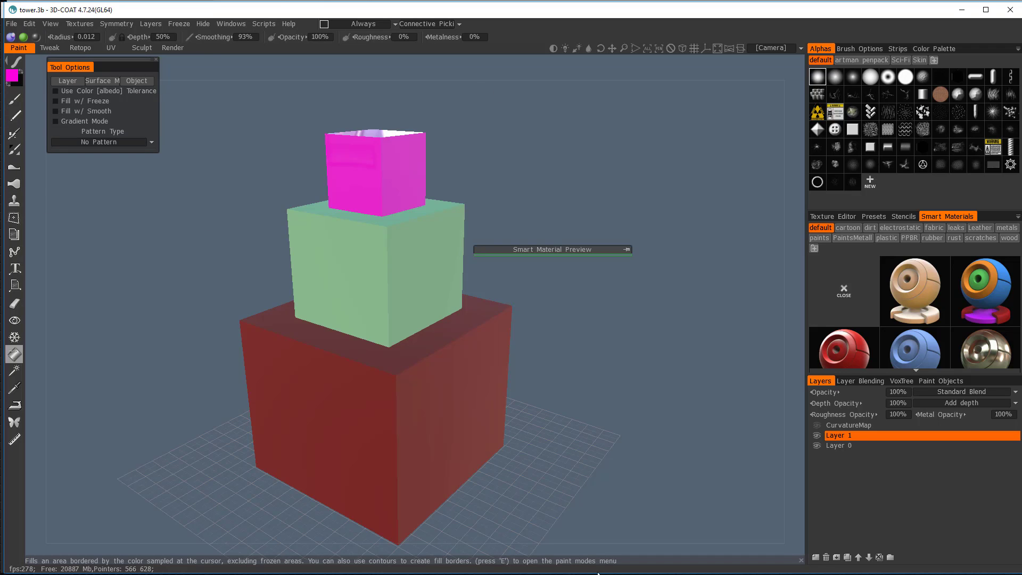
# Let tower.3b reimport in Unity, then zoom and orbit to view the magenta top cube
pyautogui.hotkey('alt', 'Tab')
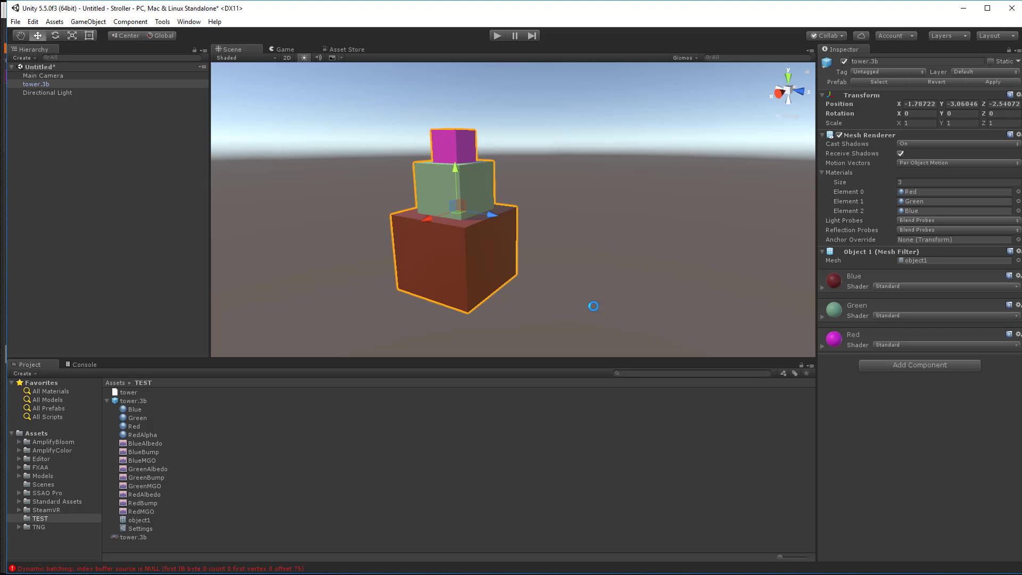
pyautogui.click(628, 289)
pyautogui.scroll(3, 628, 289)
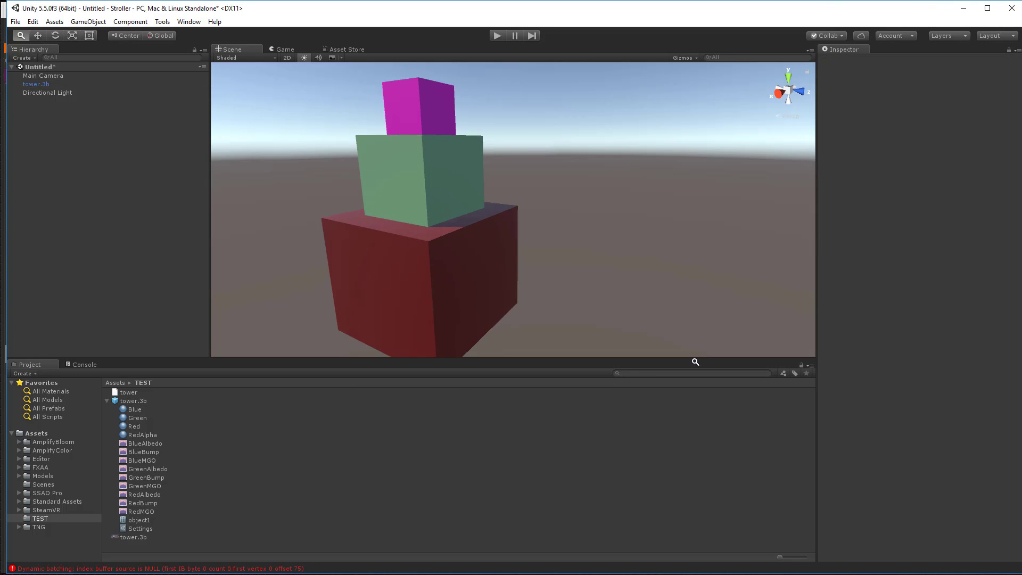
pyautogui.moveTo(644, 168); pyautogui.dragTo(675, 228, button='right')
pyautogui.moveTo(598, 131); pyautogui.dragTo(822, 520, button='middle')
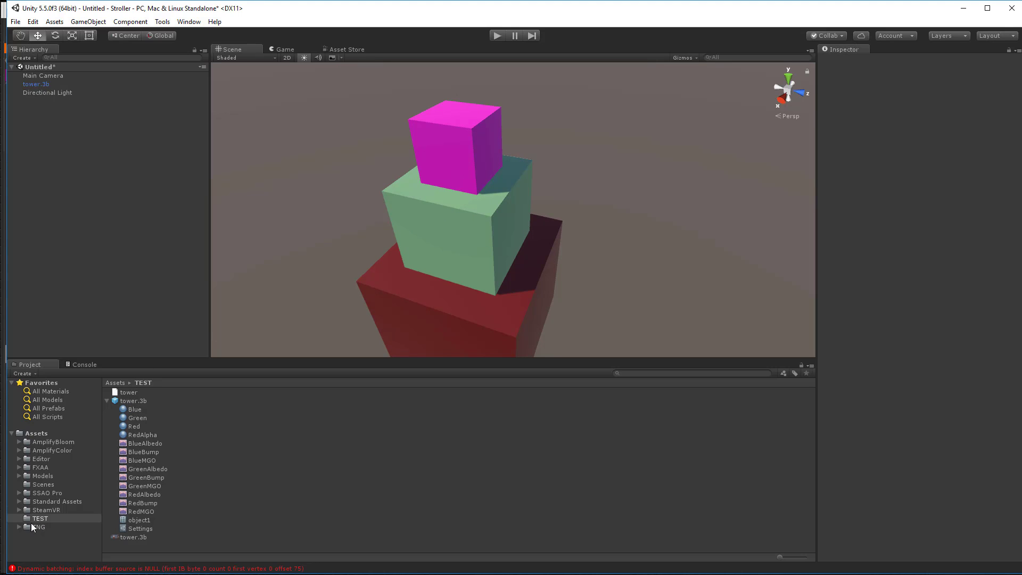
pyautogui.moveTo(669, 176); pyautogui.dragTo(689, 213, button='middle')
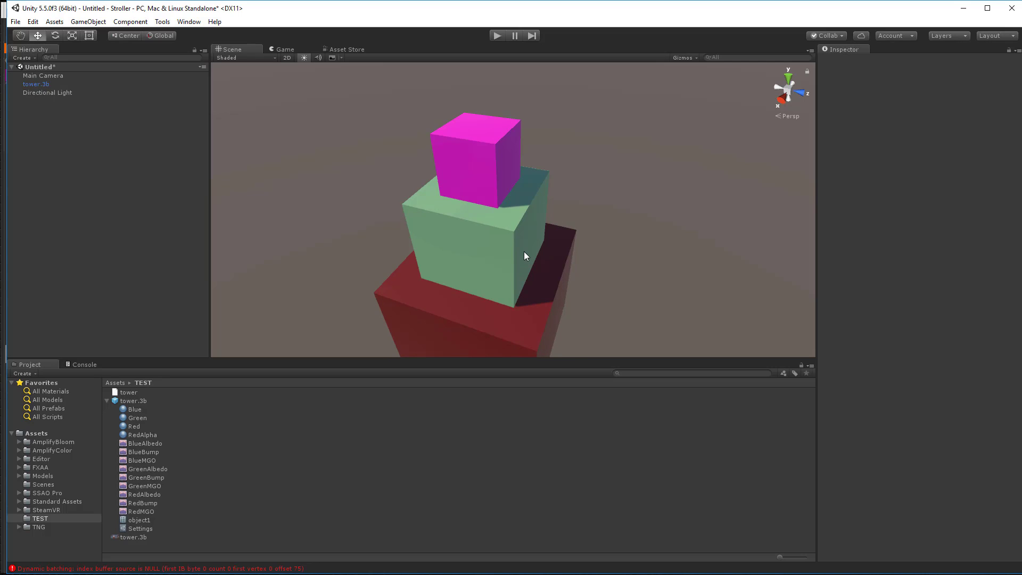